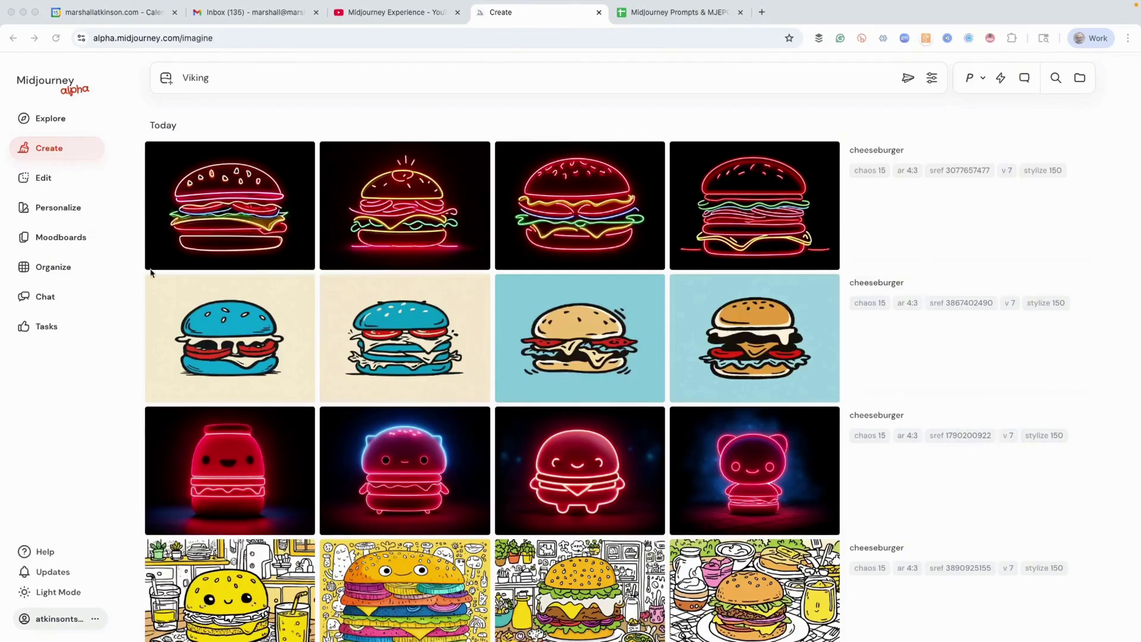
Browse the Explore image feeds (For You, Random, Hot), then list community styles sorted by Random.
left_click(54, 120)
scroll(557, 179, "up", 2)
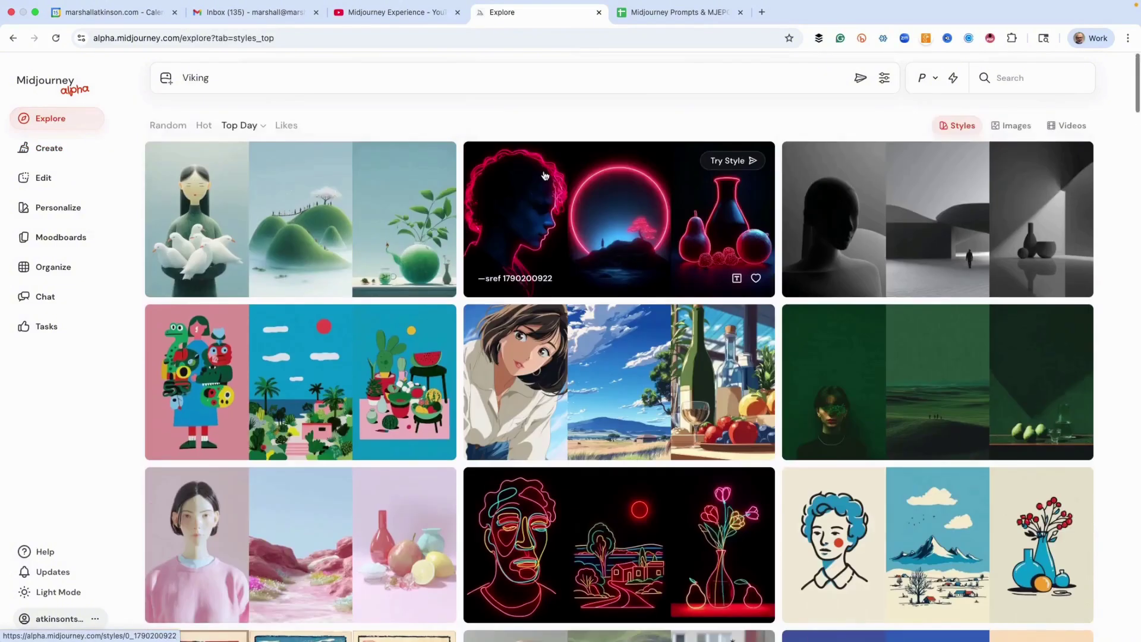
left_click(1012, 126)
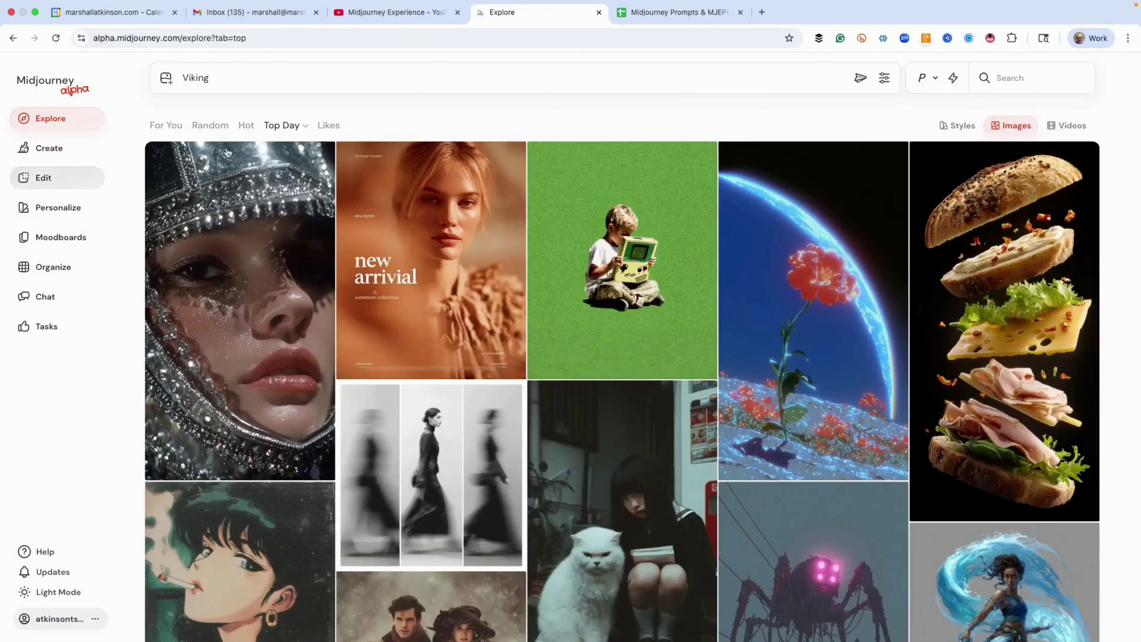
left_click(160, 125)
left_click(205, 125)
left_click(246, 124)
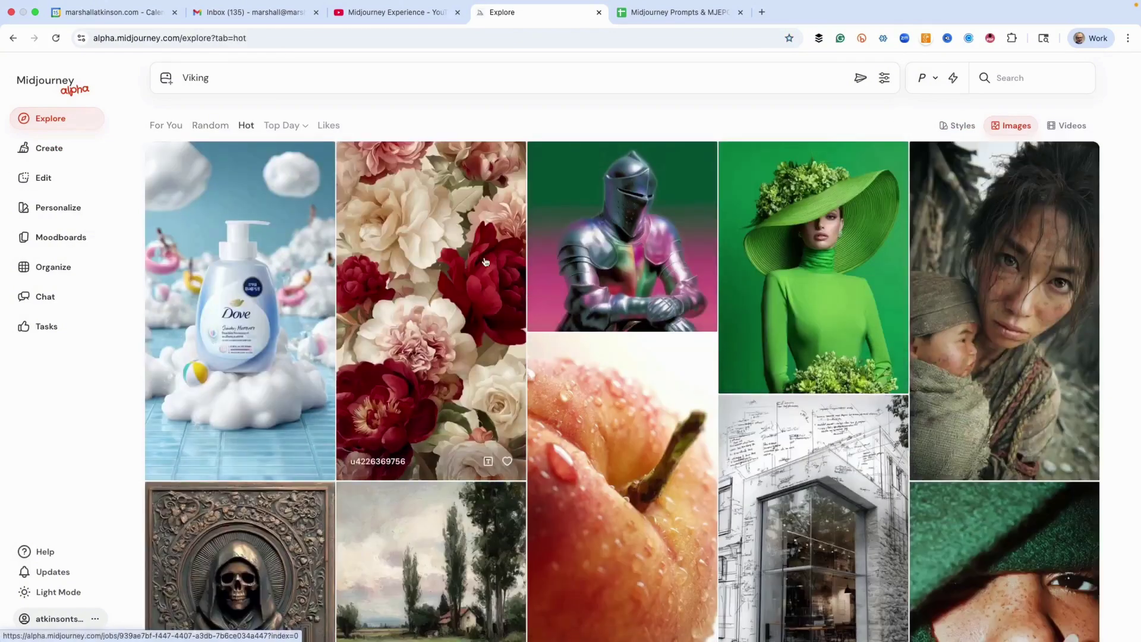
left_click(960, 127)
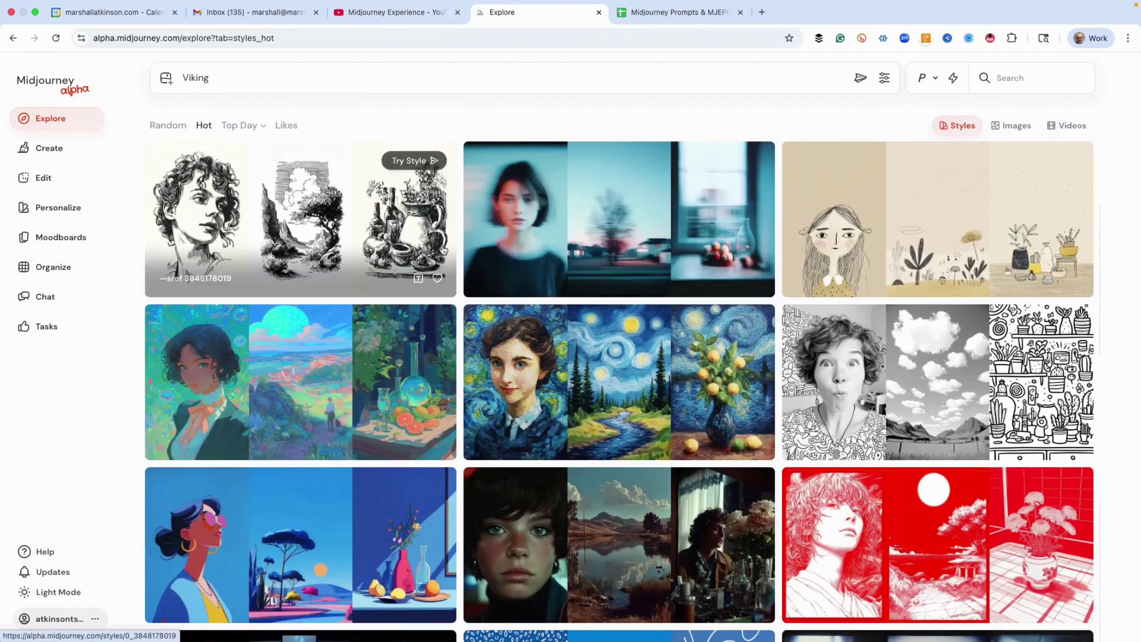
left_click(156, 126)
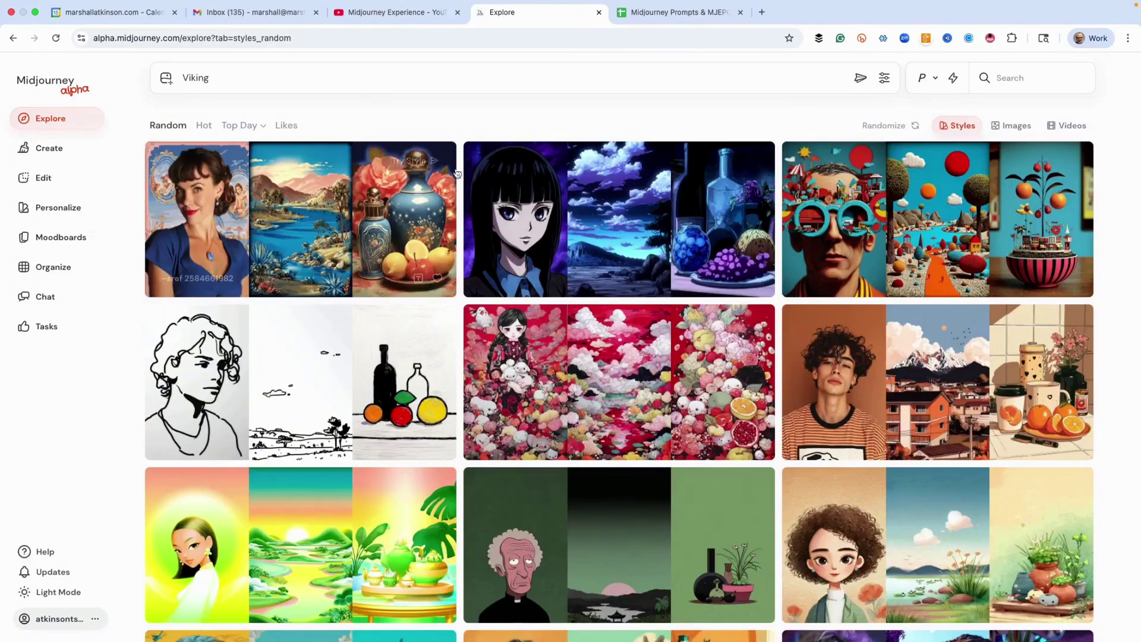
left_click(218, 76)
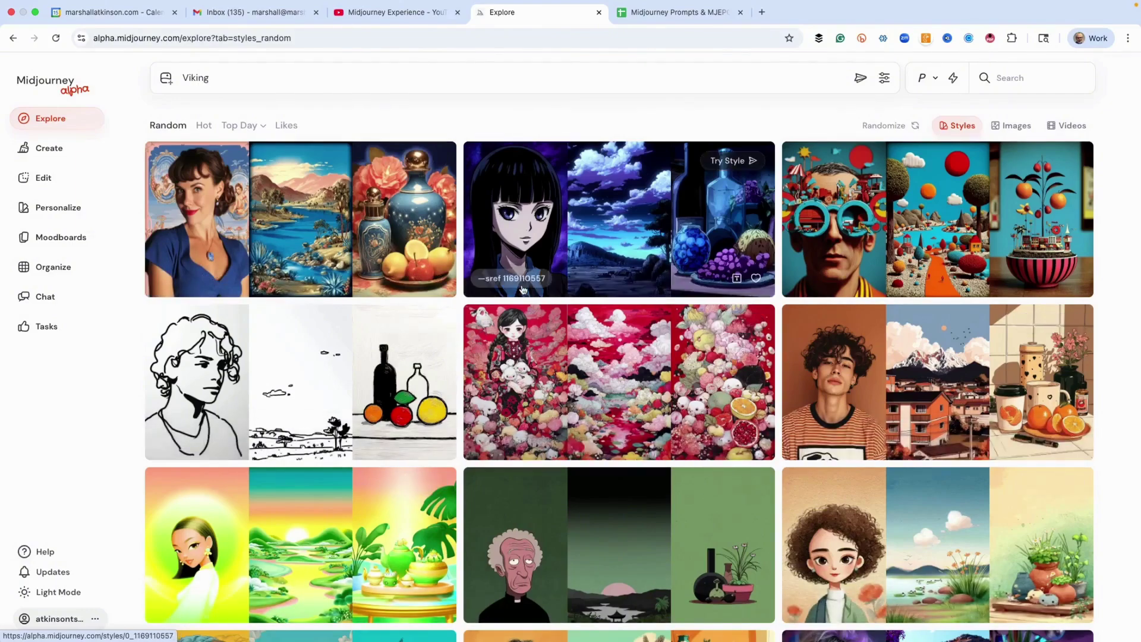
scroll(527, 291, "down", 10)
scroll(505, 282, "up", 15)
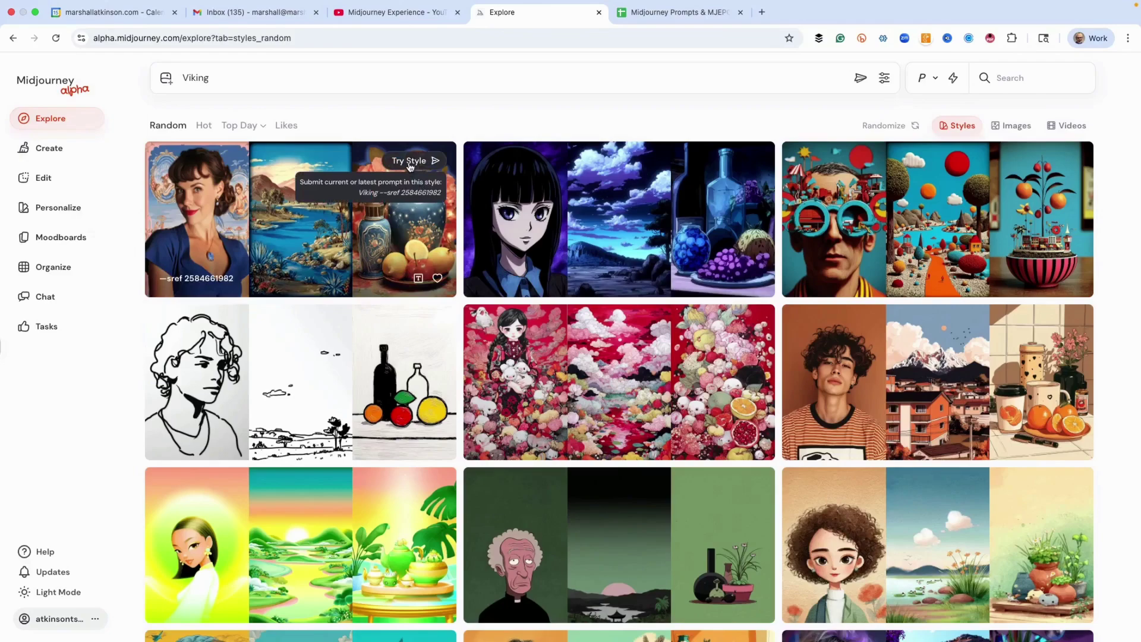
Render Viking in six random styles, including old-man, doodle, line-art, pencil-sketch and flower-pot, then return to Create.
left_click(409, 162)
scroll(738, 266, "down", 4)
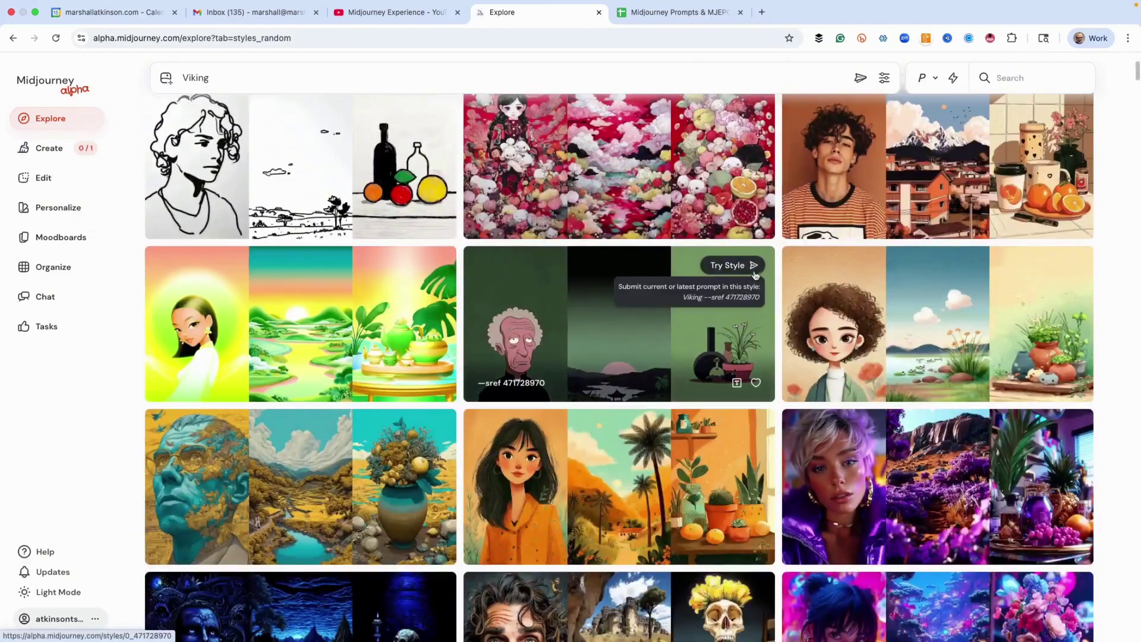
left_click(737, 266)
scroll(738, 267, "down", 6)
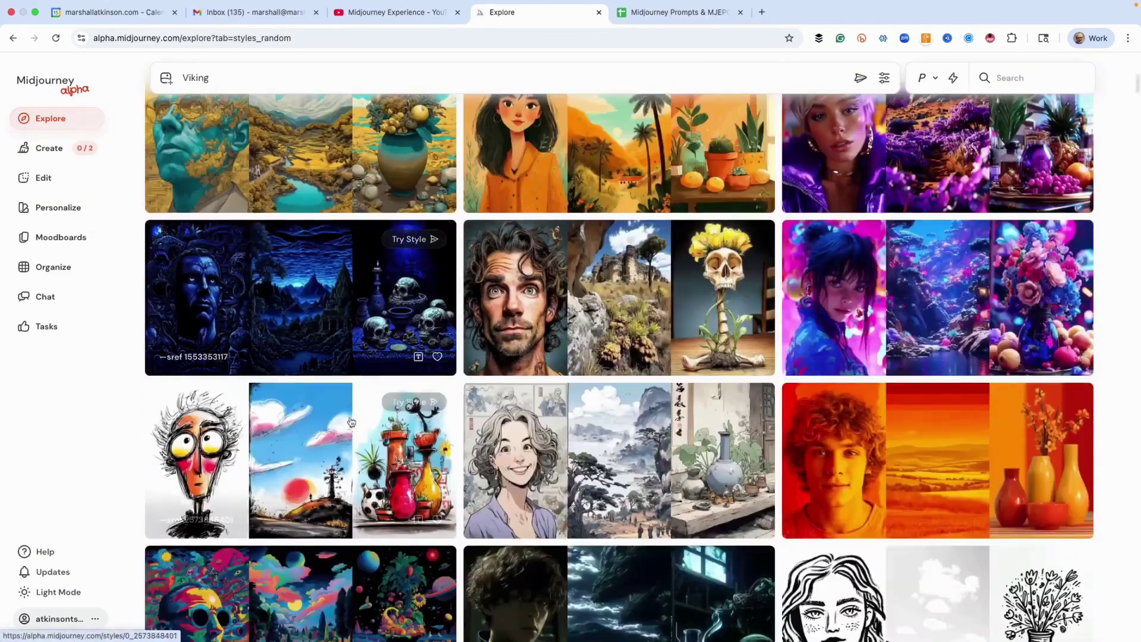
left_click(409, 402)
scroll(731, 265, "down", 3)
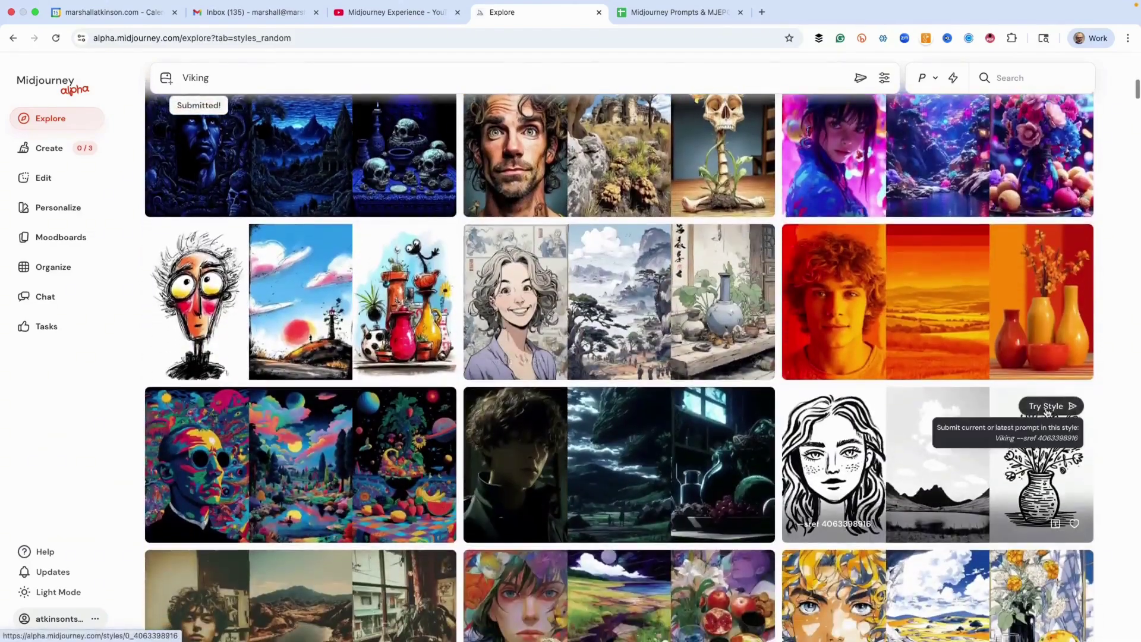
left_click(1046, 405)
scroll(739, 468, "down", 4)
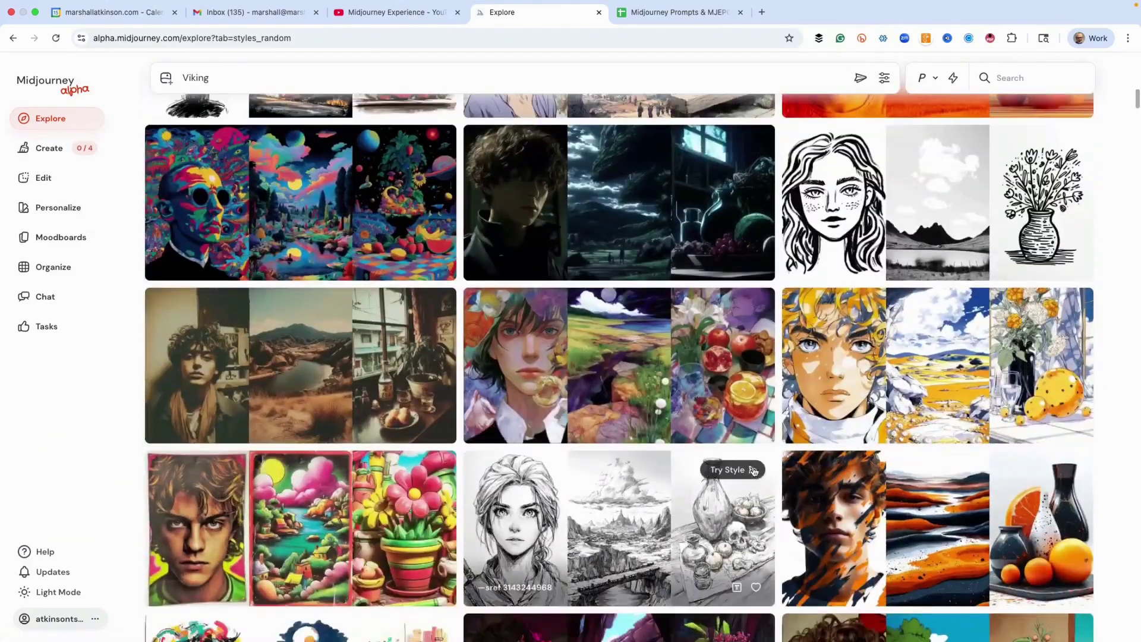
left_click(735, 467)
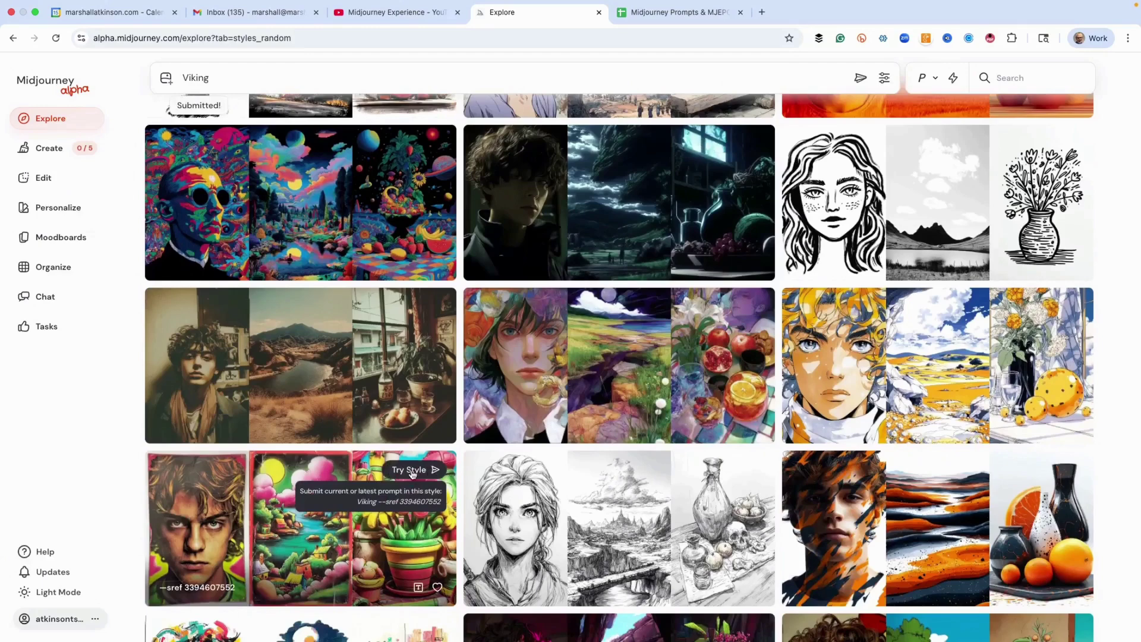
left_click(425, 466)
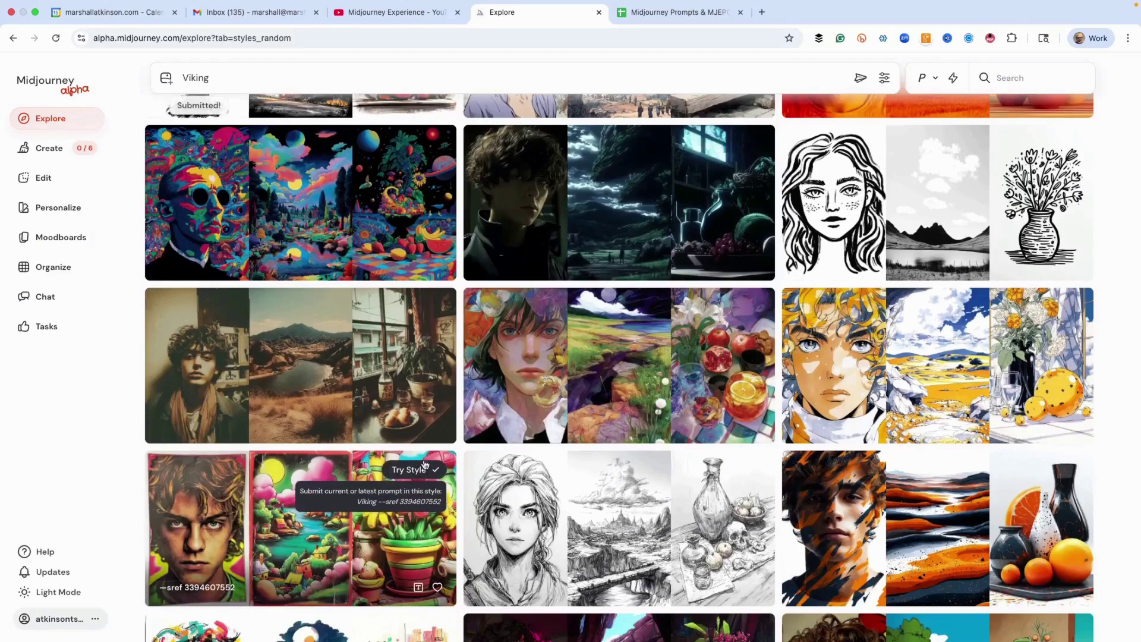
left_click(36, 149)
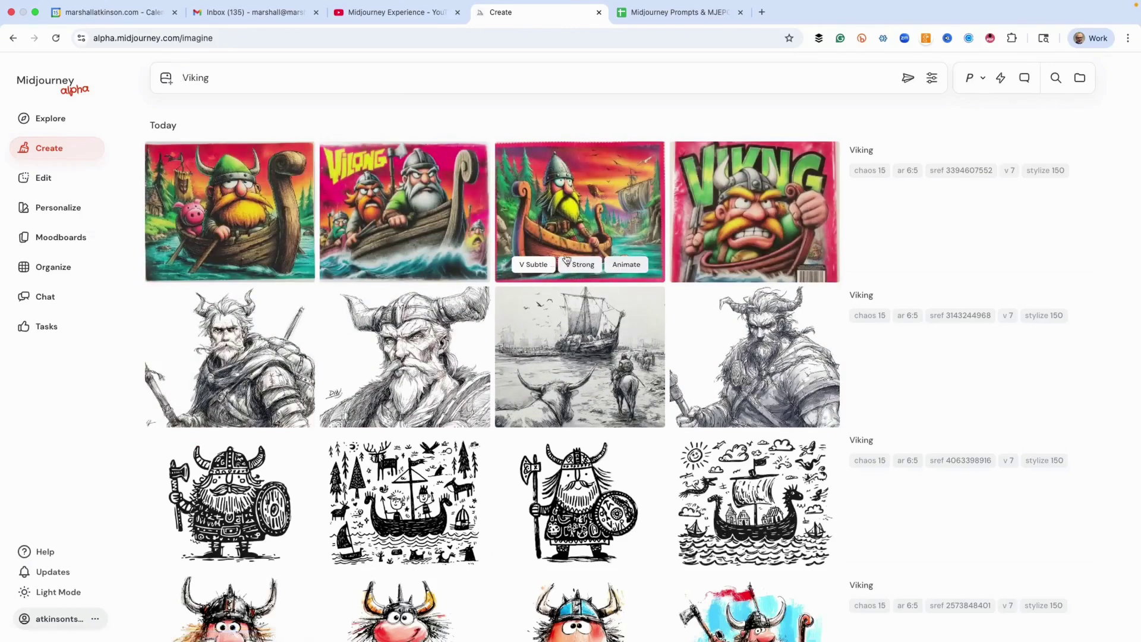
scroll(550, 260, "down", 10)
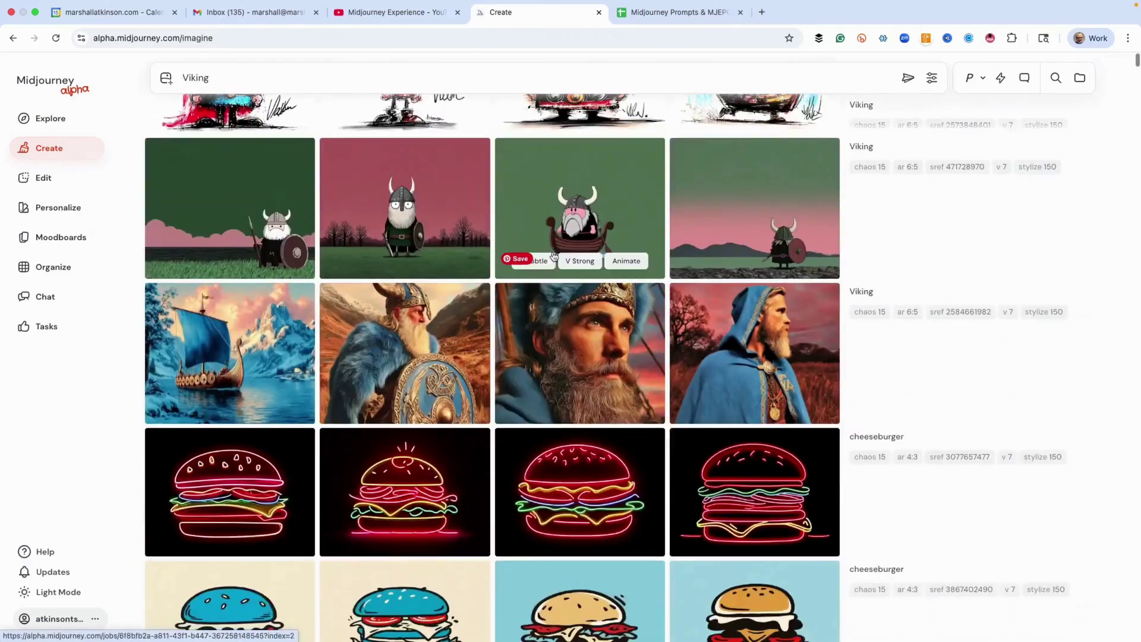
scroll(556, 259, "up", 2)
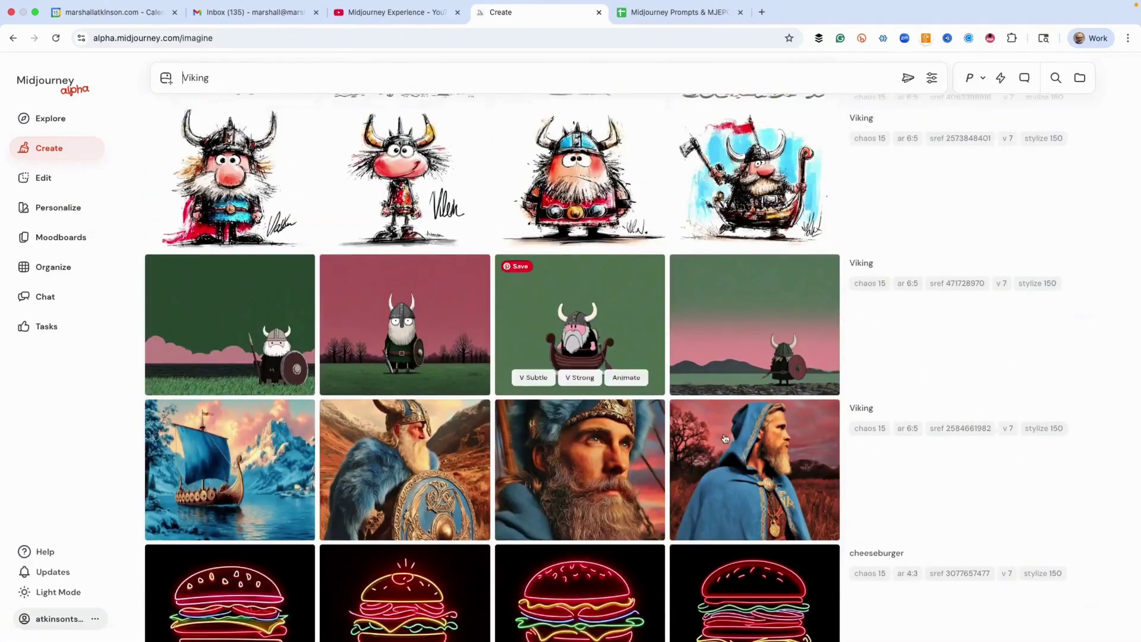
left_click(753, 437)
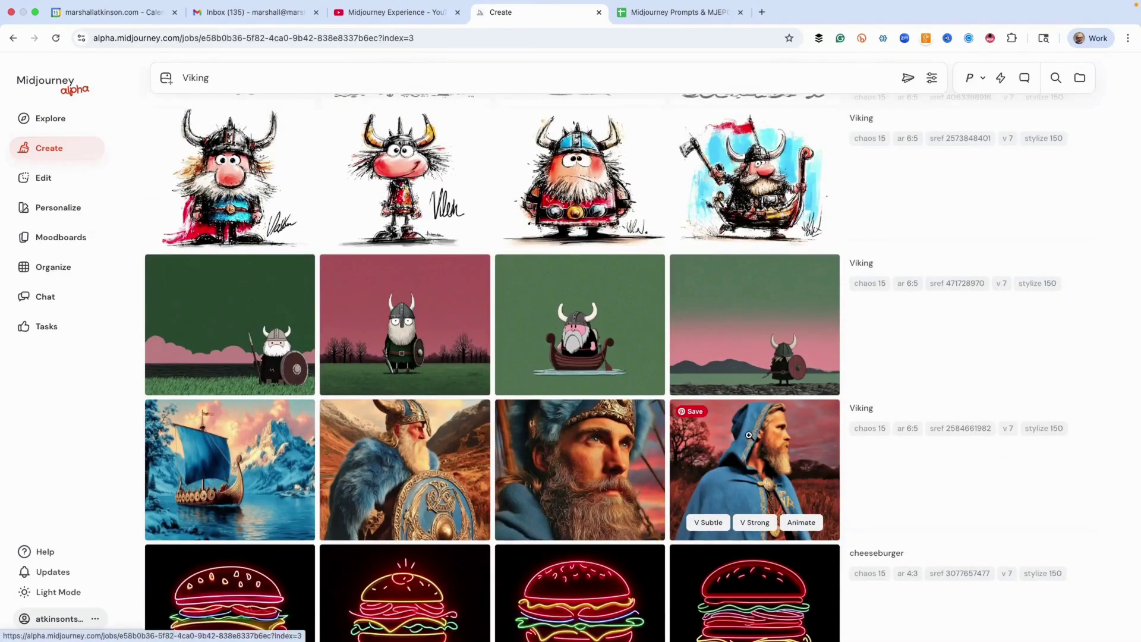
Flip through enlarged Viking results: hooded, fur-hat, horned-helmet, ship, spear-and-shield and round red Vikings.
left_click(749, 436)
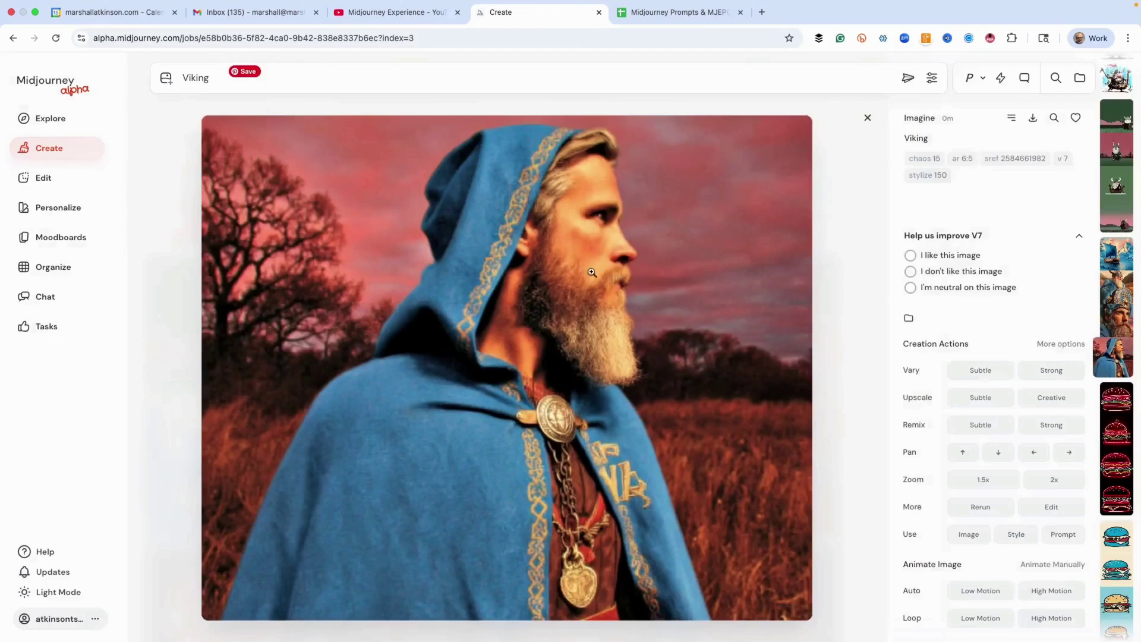
key("Left")
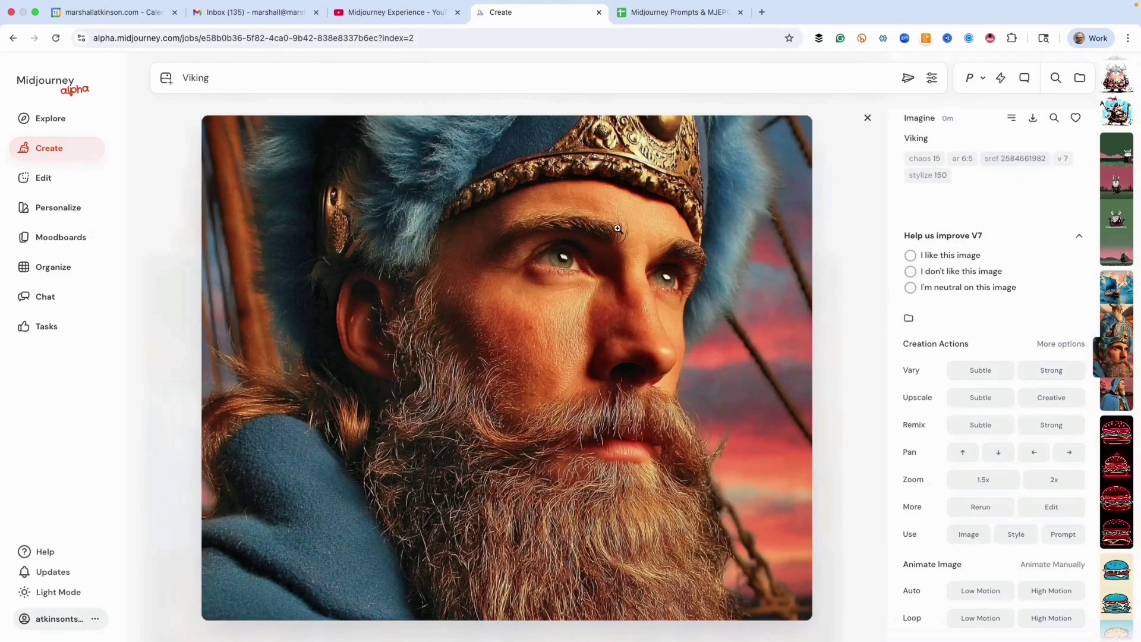
key("Left")
key("Left")
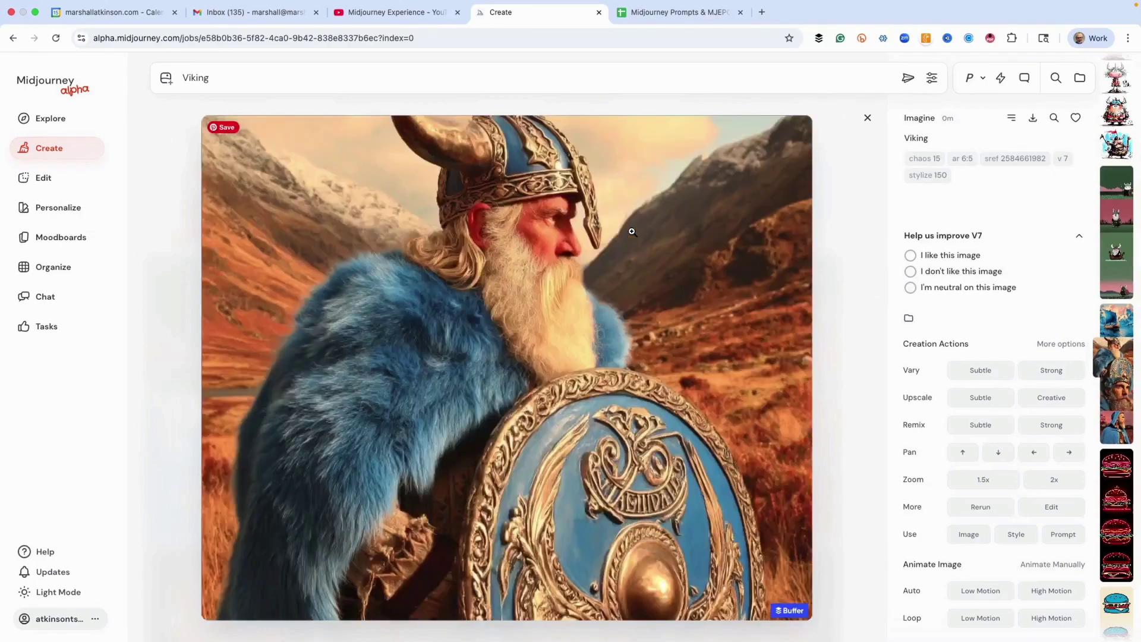
key("Up")
key("Up")
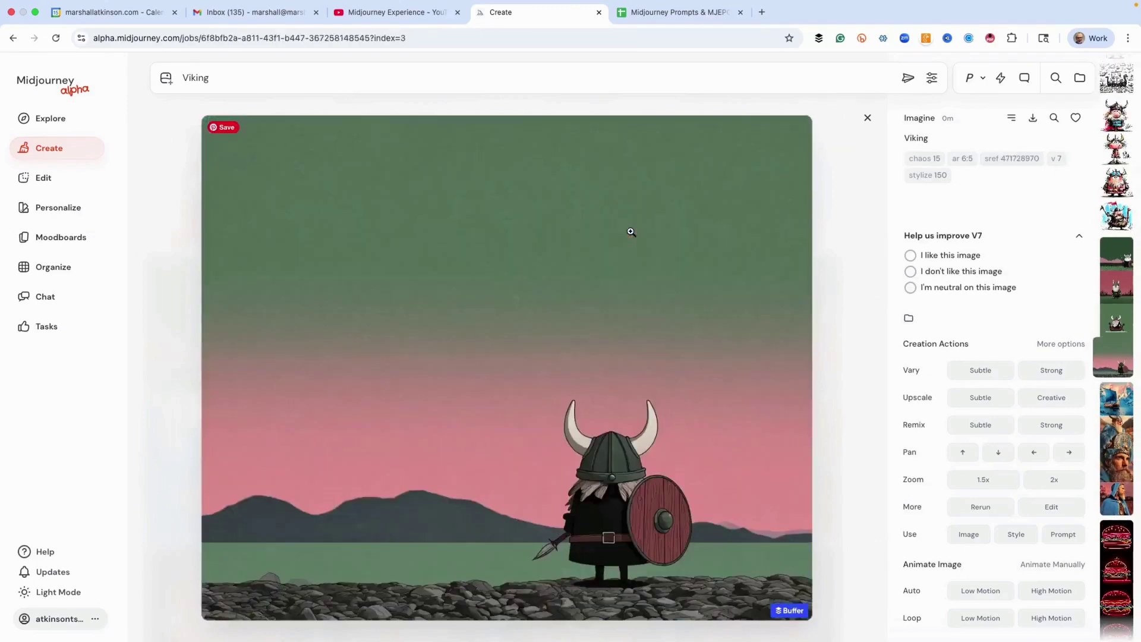
key("Left")
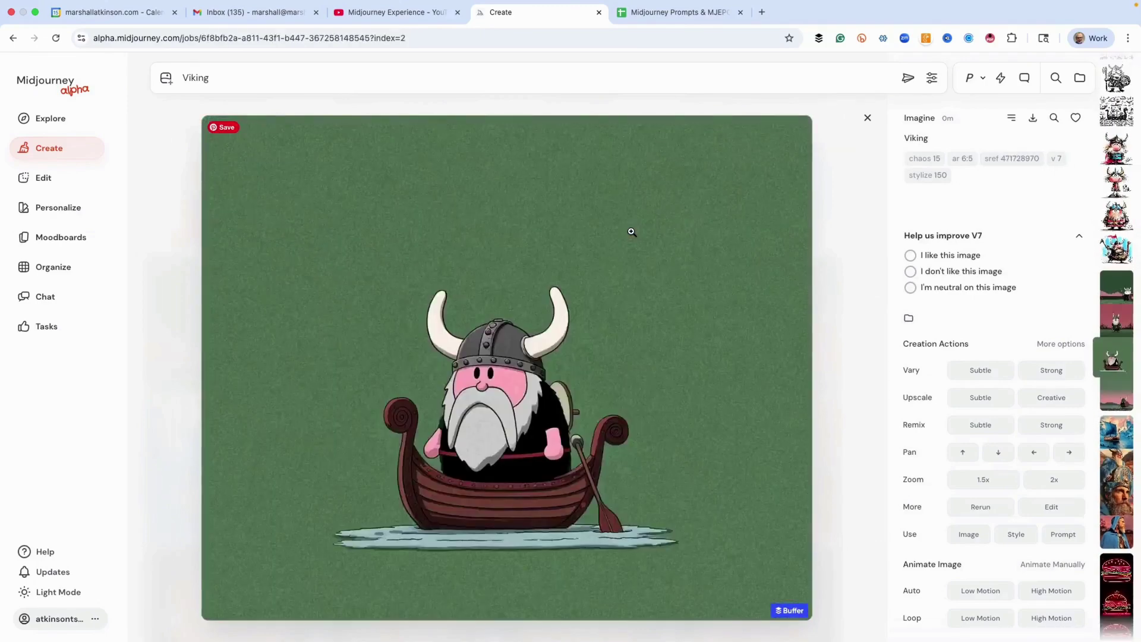
key("Left")
key("Left")
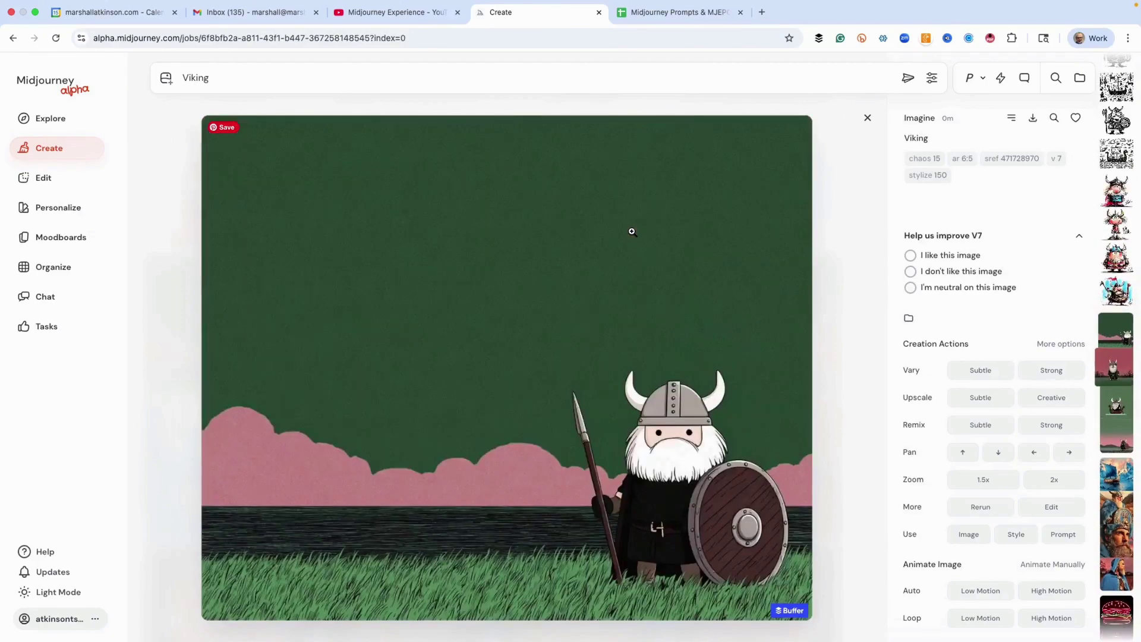
key("Left")
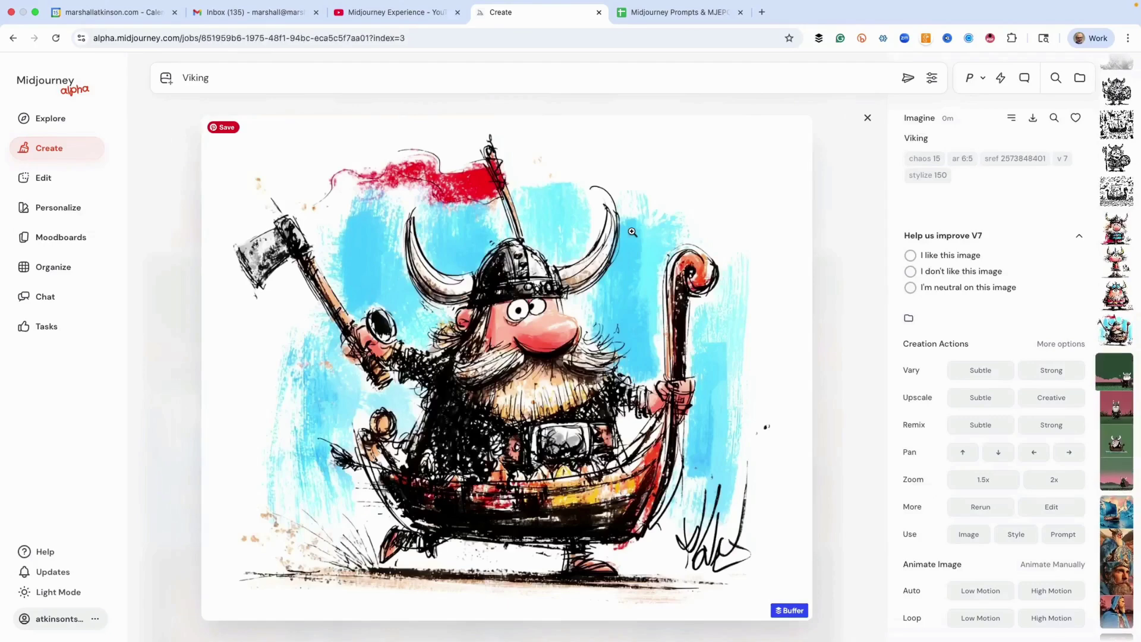
key("Left")
key("Left")
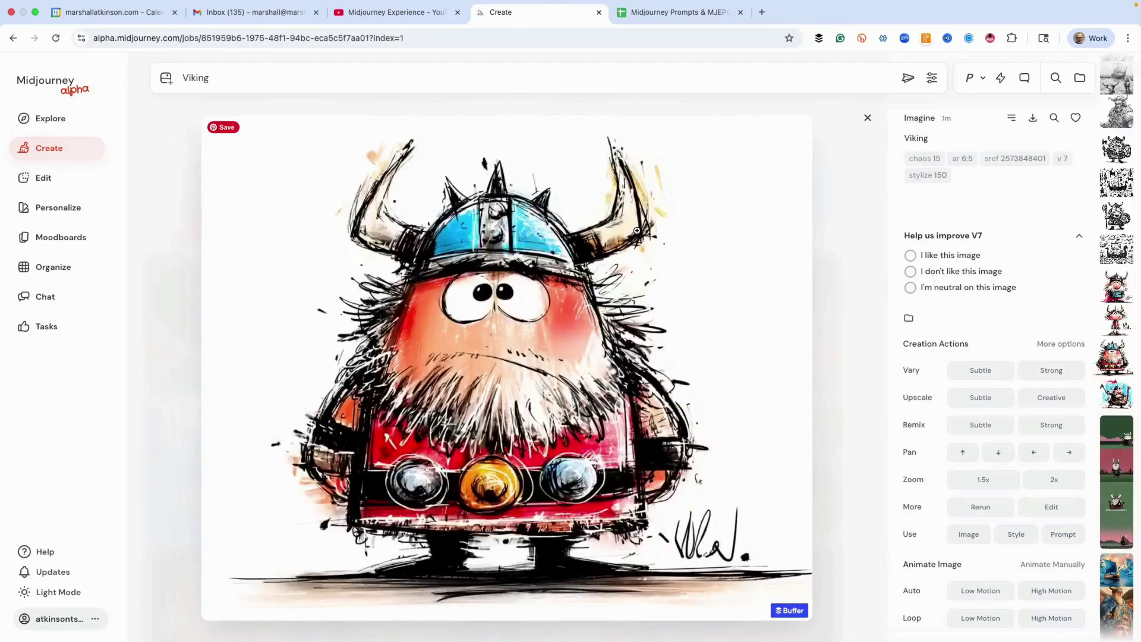
key("Left")
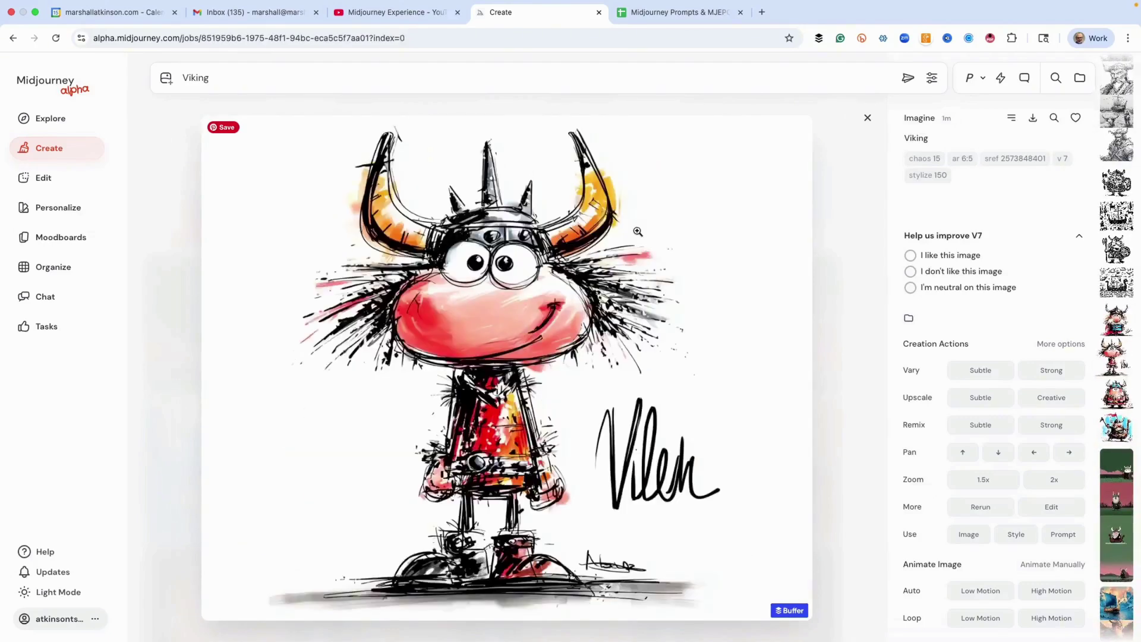
Continue through the ink, pencil-sketch and colourful cartoon Viking results, then close back to the grid.
key("Left")
key("Left")
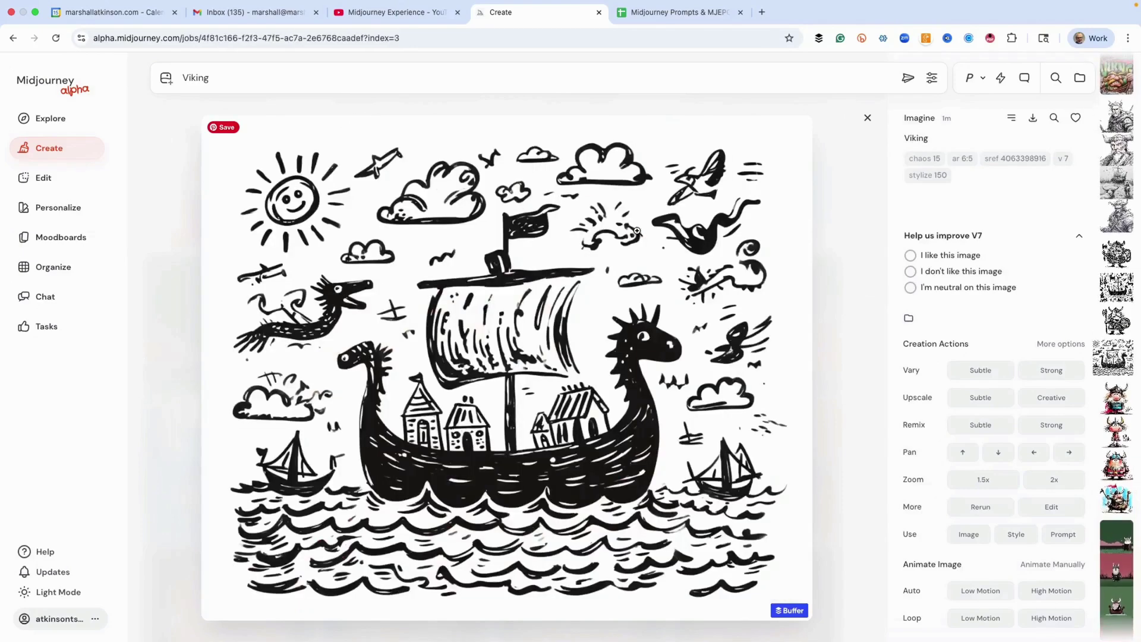
key("Left")
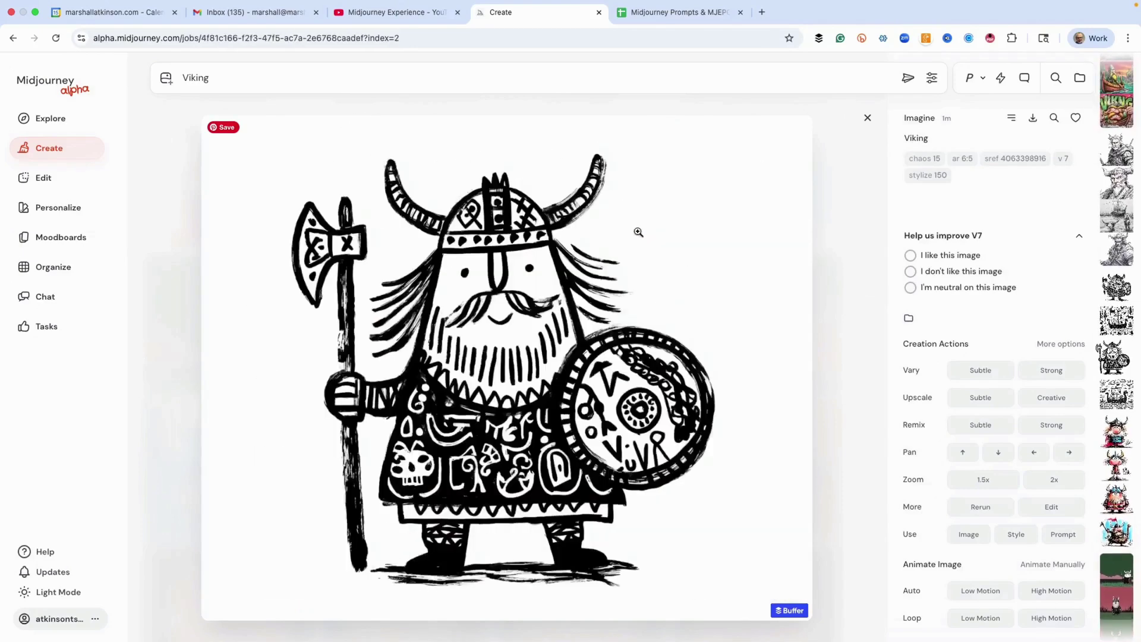
key("Left")
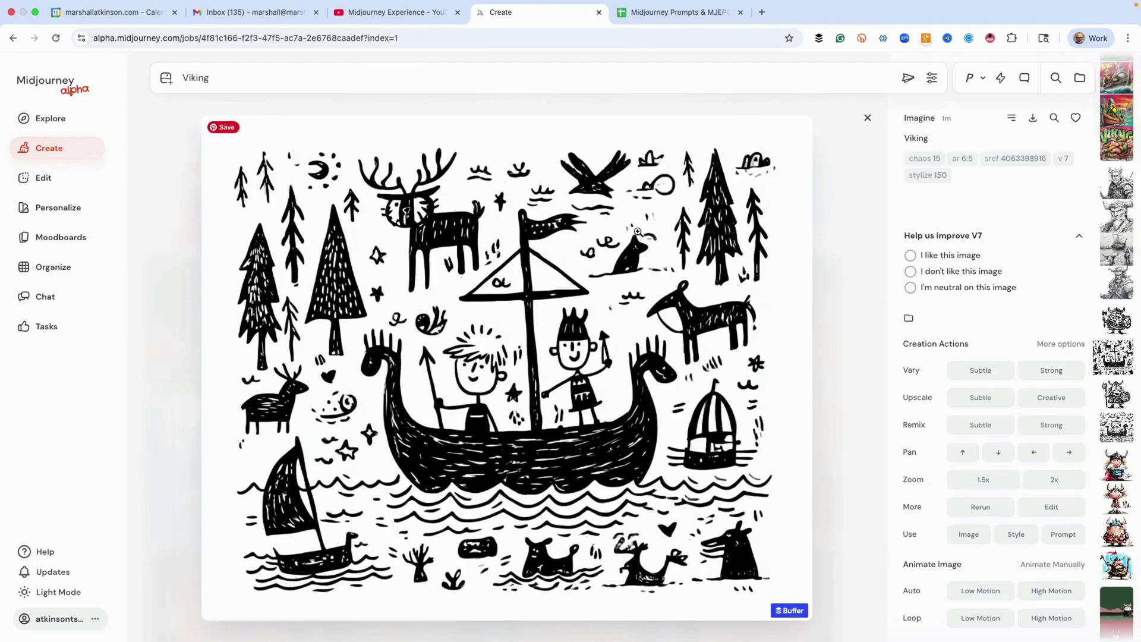
key("Left")
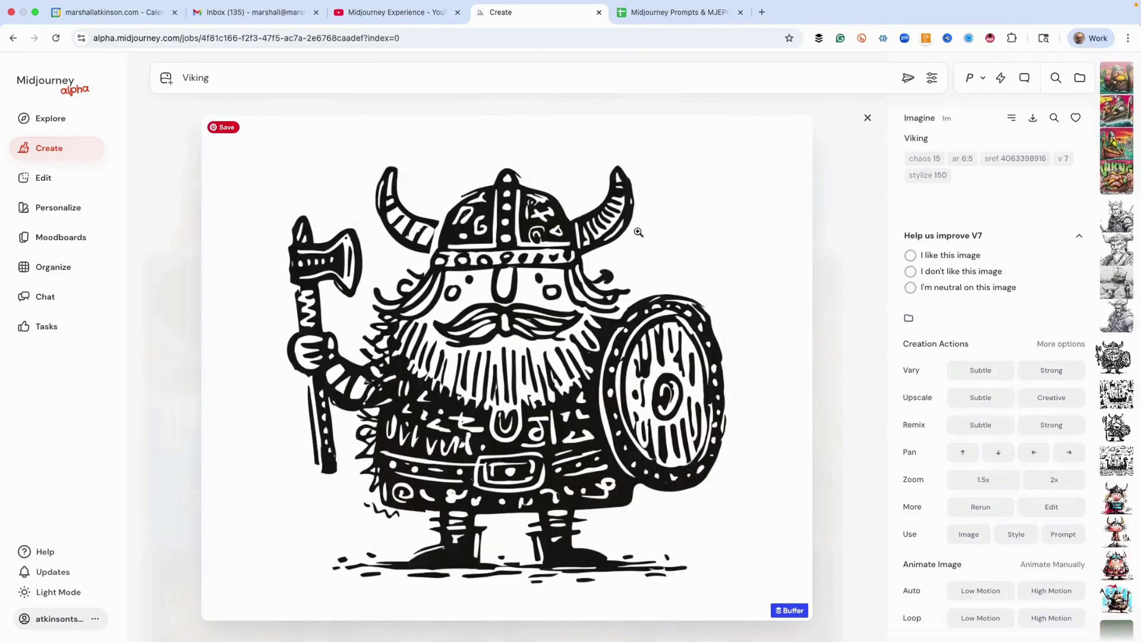
key("Left")
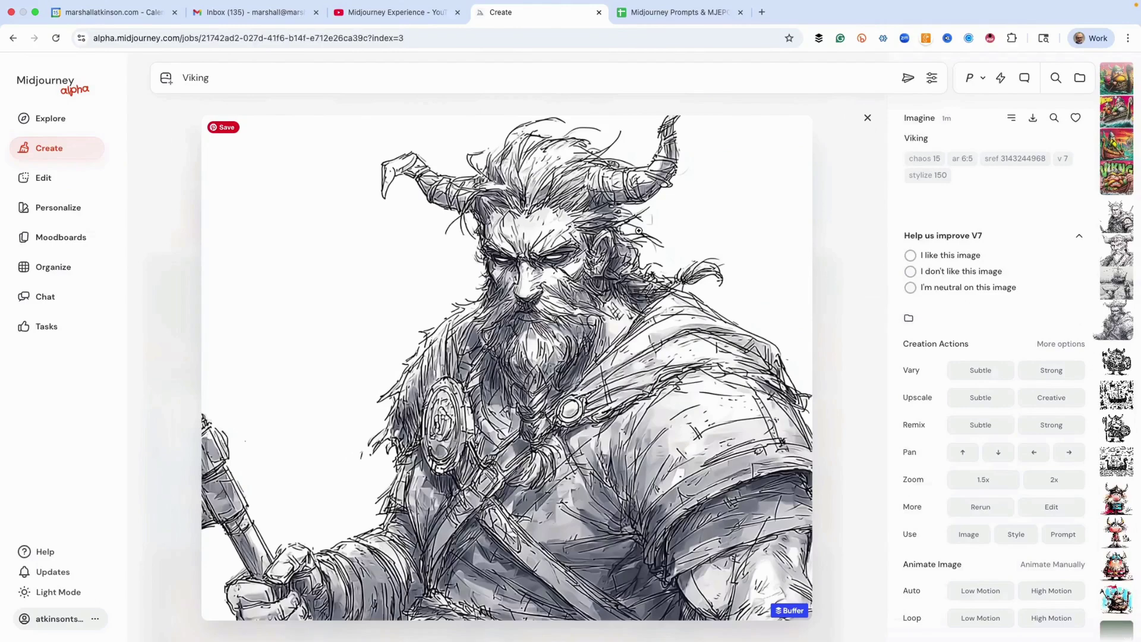
key("Left")
key("Left")
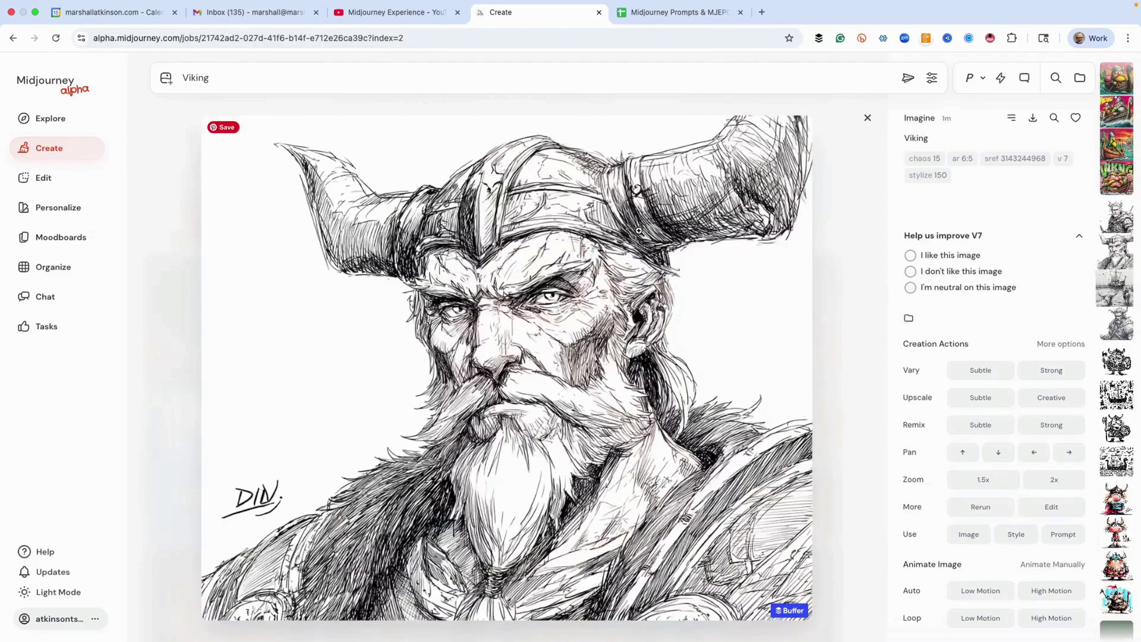
key("Left")
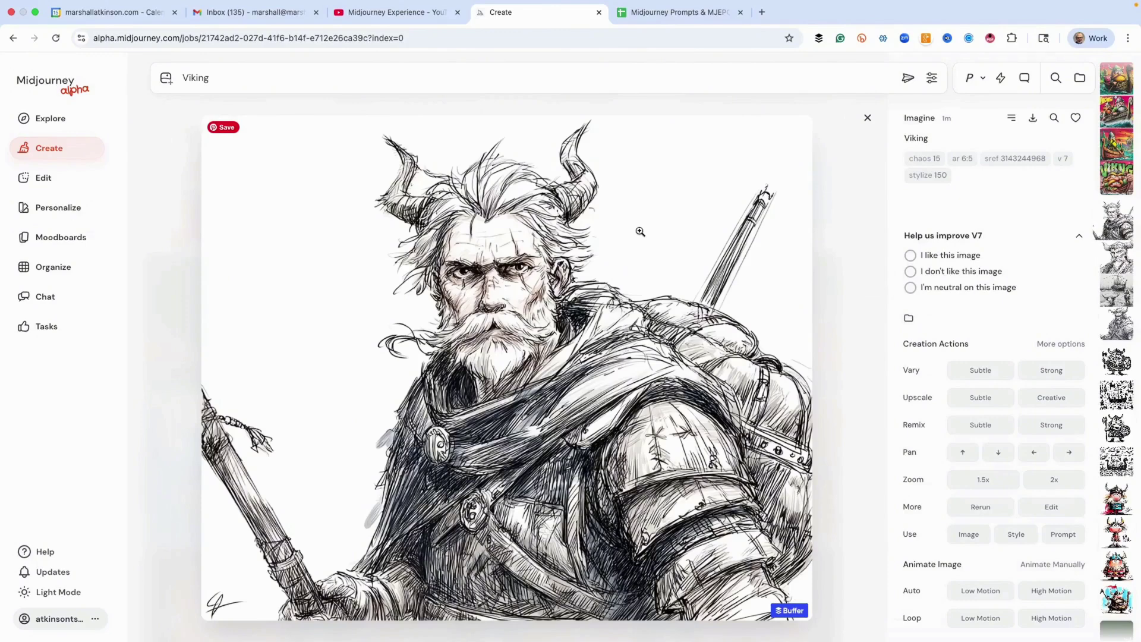
key("Left")
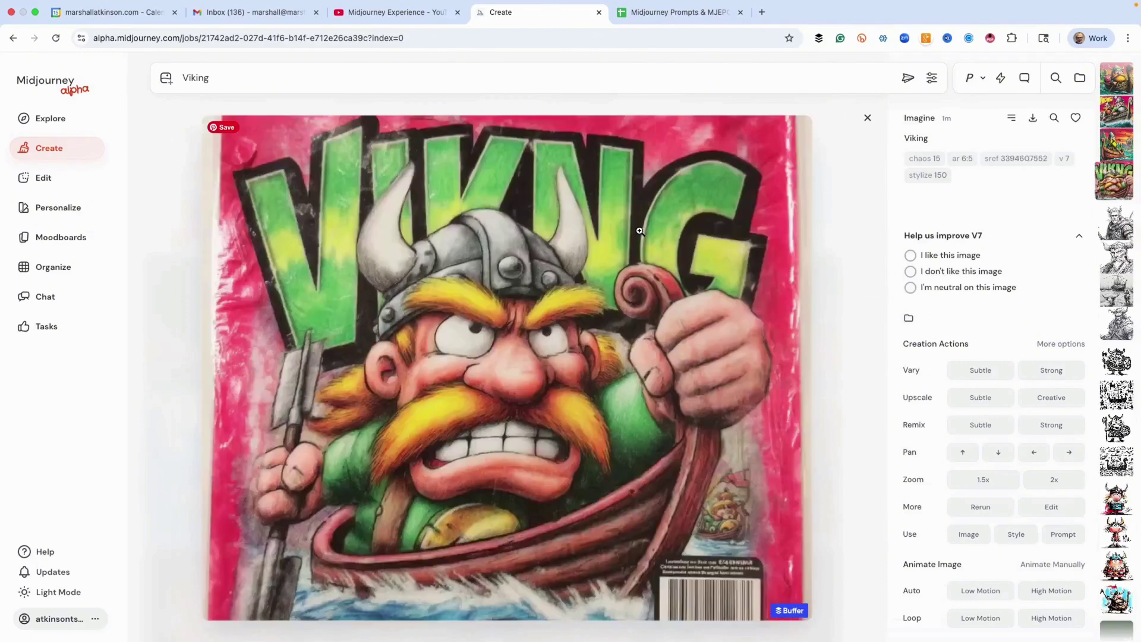
key("Left")
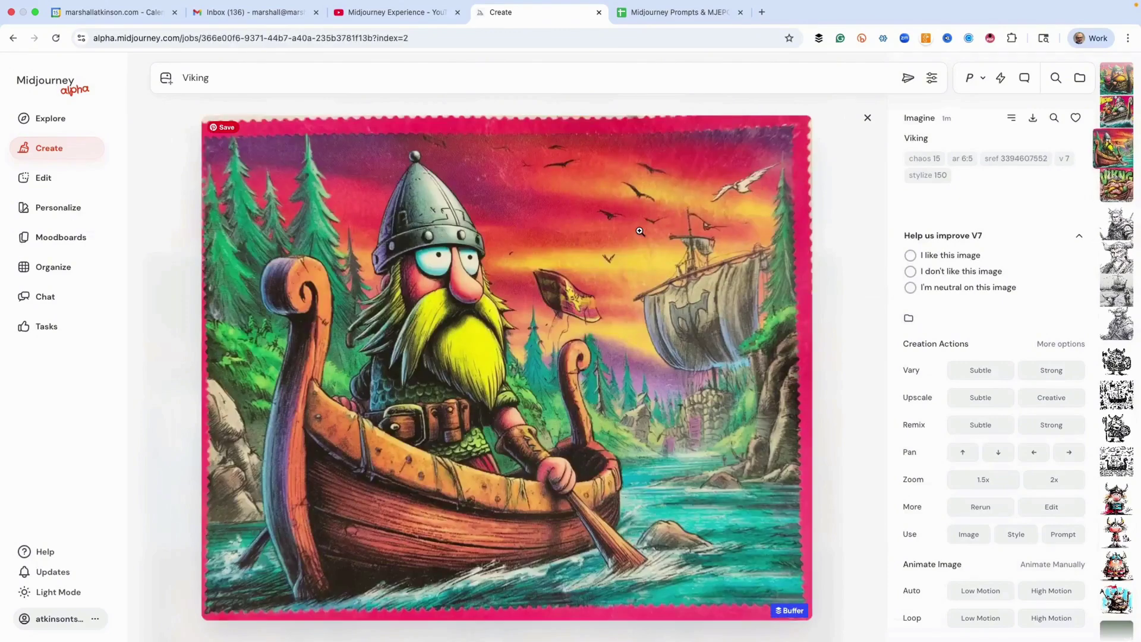
key("Left")
key("Left")
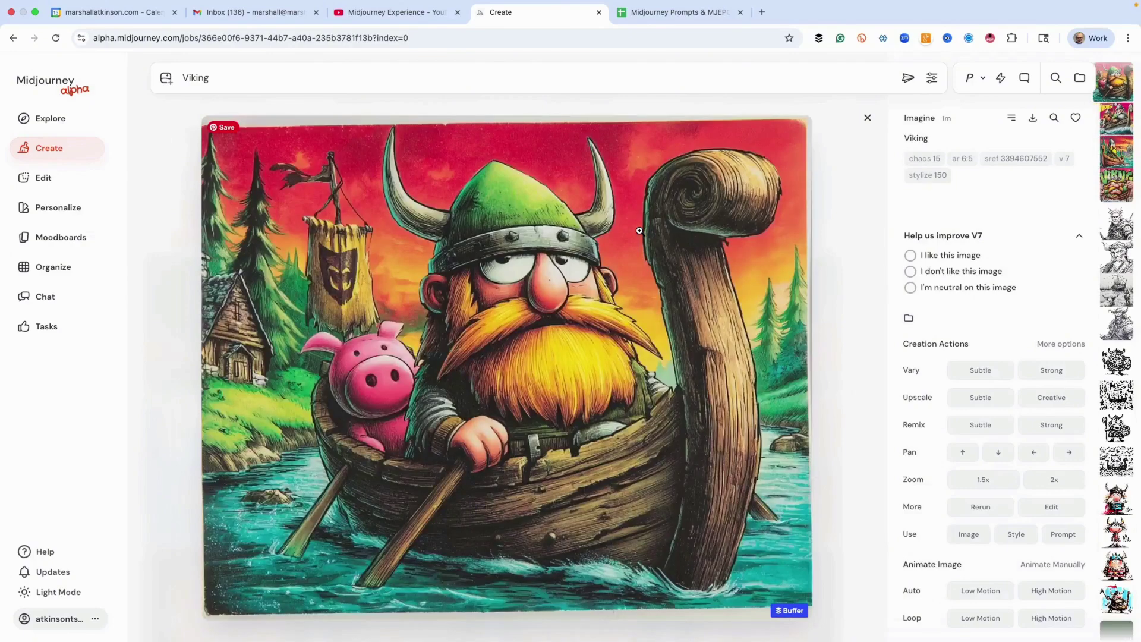
left_click(867, 118)
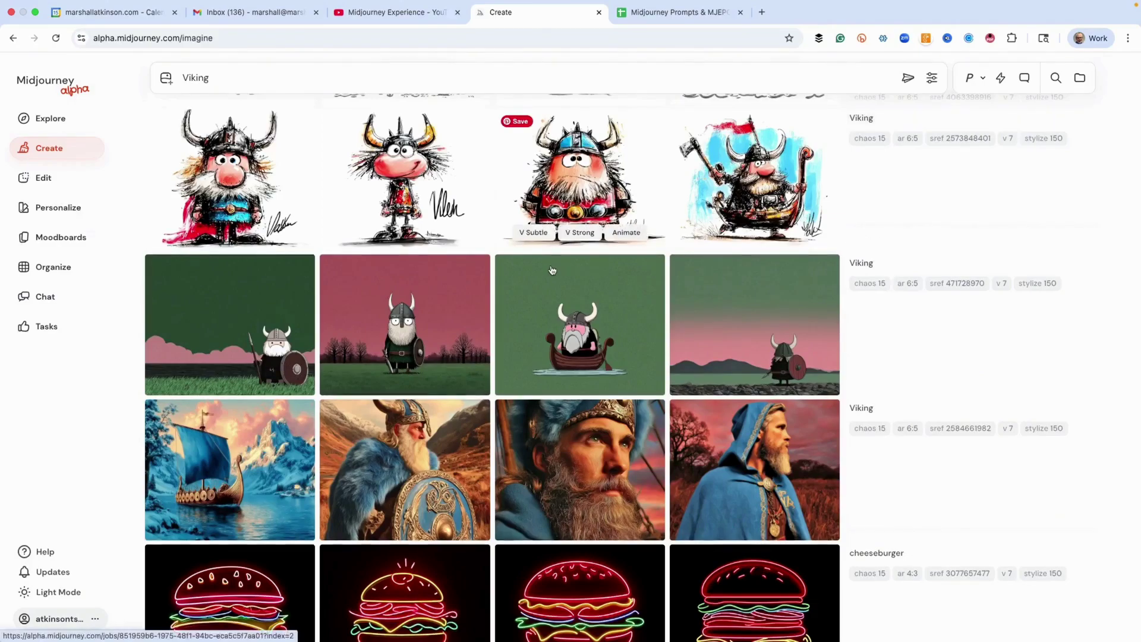
scroll(550, 271, "up", 3)
scroll(550, 271, "up", 2)
scroll(552, 274, "up", 3)
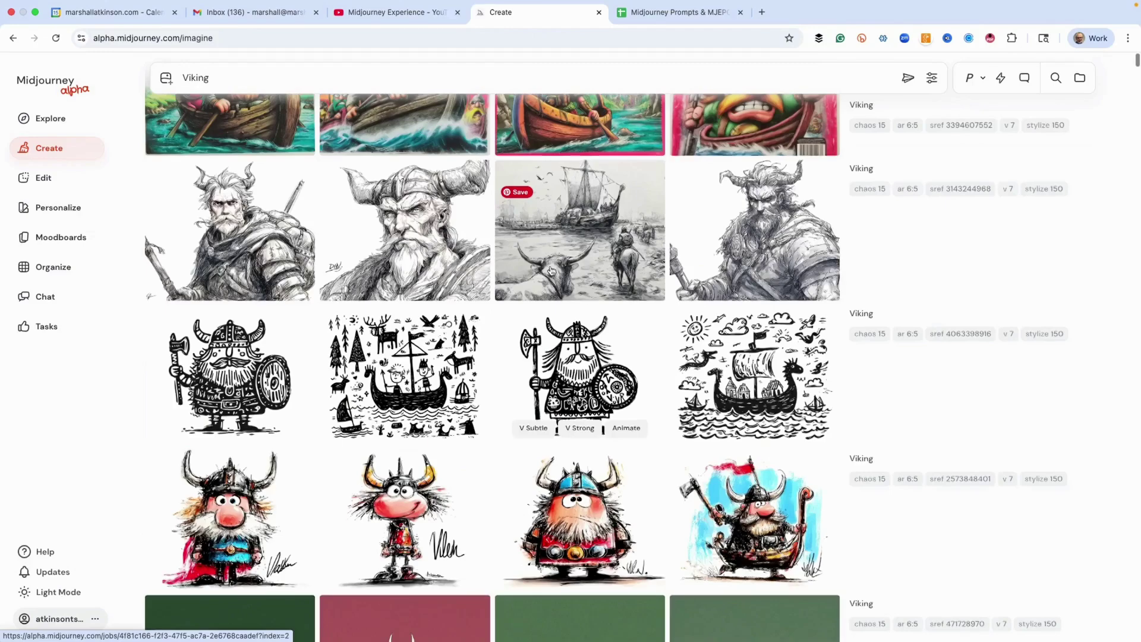
left_click(756, 529)
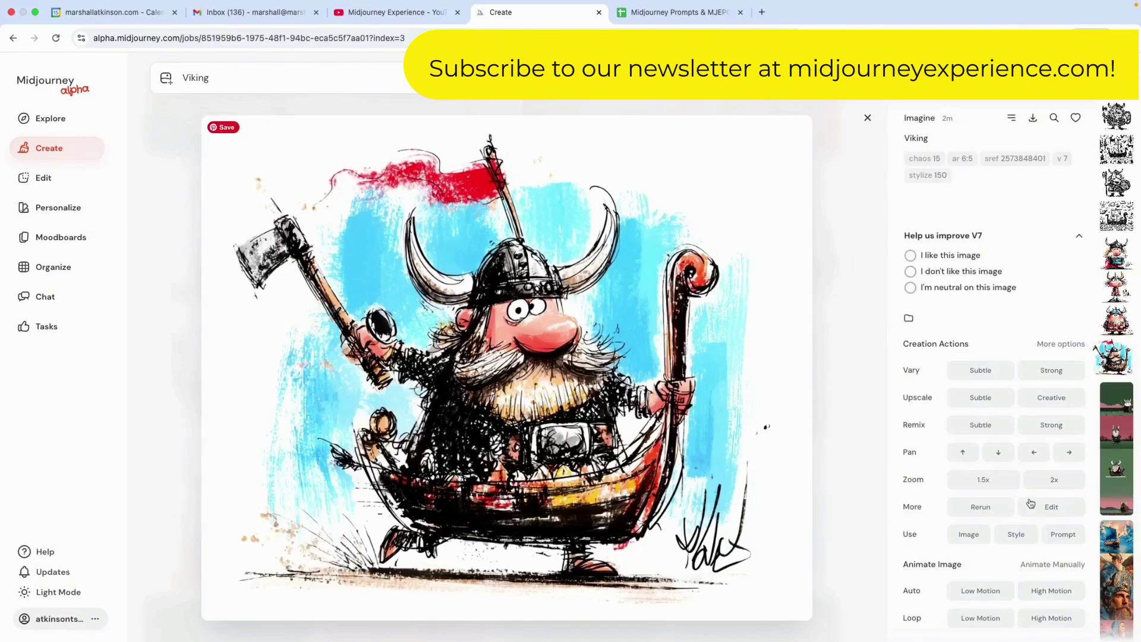
left_click(1058, 537)
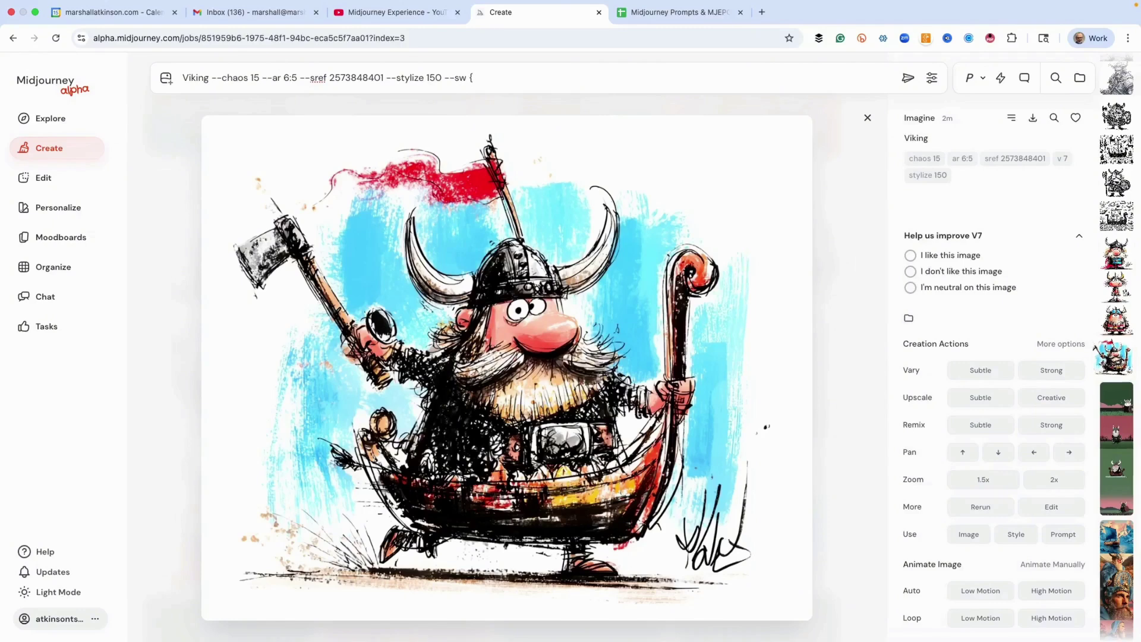
type("0, 40, 80, 150, 500")
key("Return")
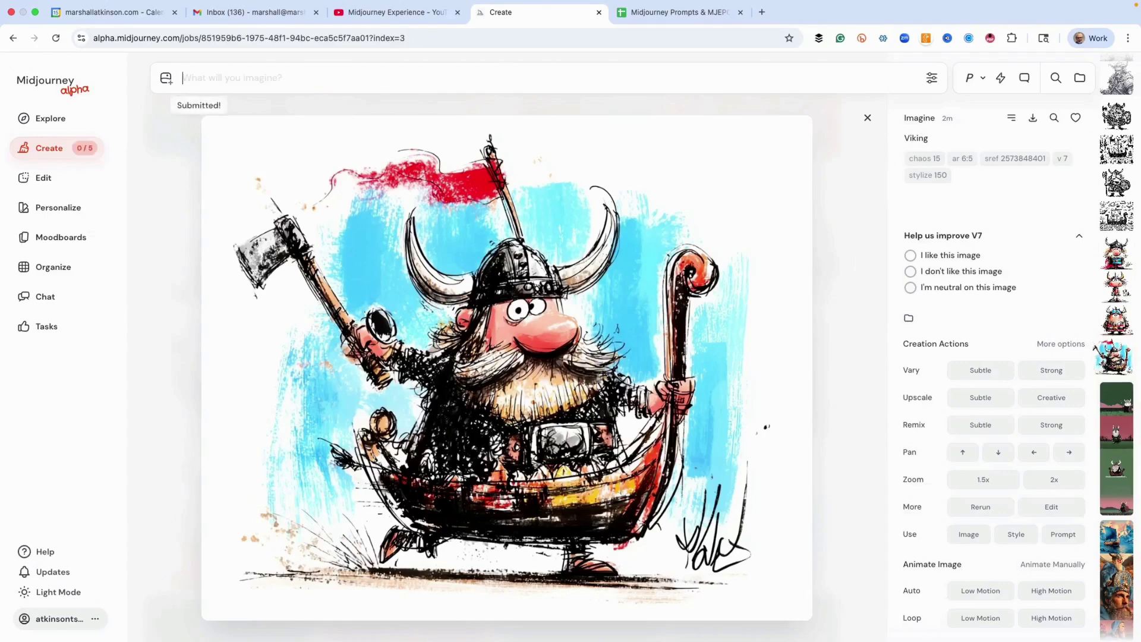
left_click(866, 118)
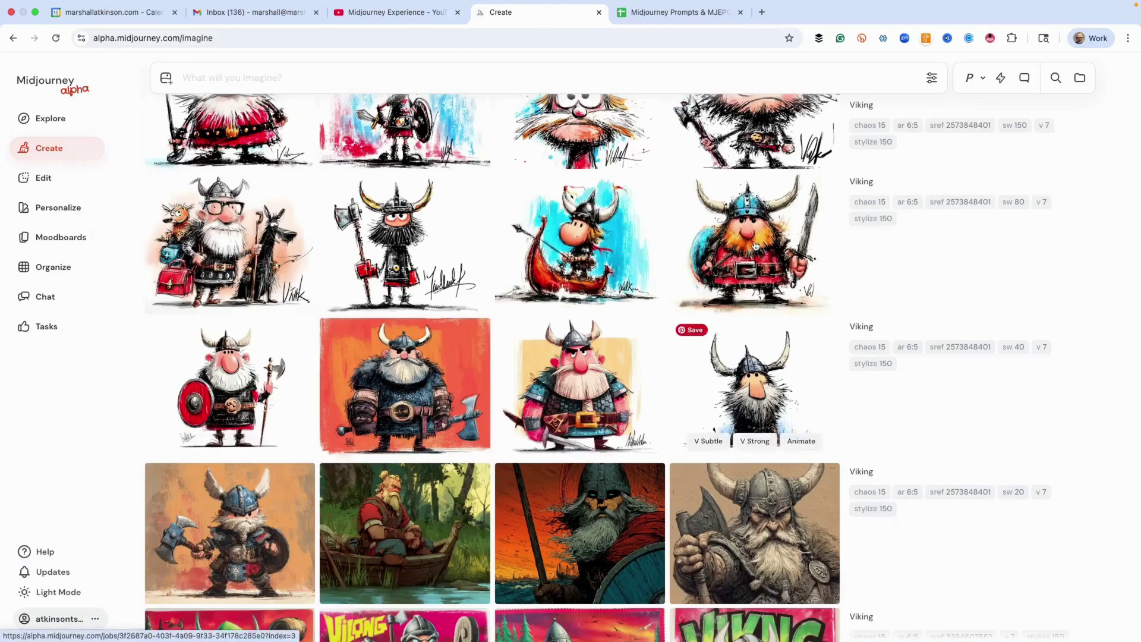
Scroll the Create page comparing Viking grids at style weights 500, 150, 80, 40 and 20.
scroll(510, 219, "up", 2)
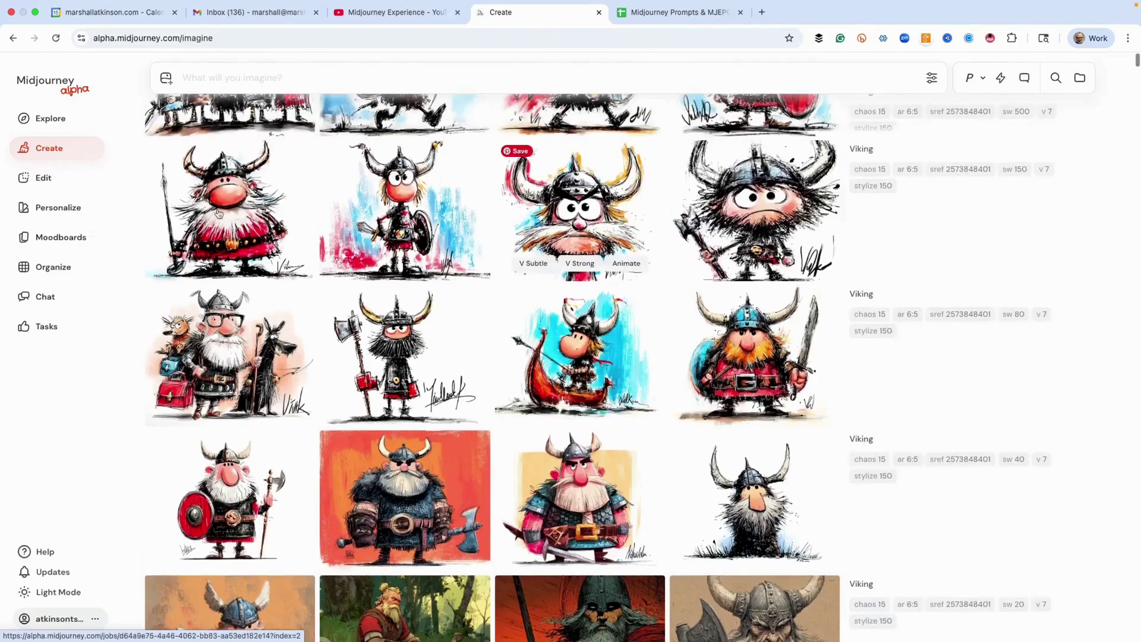
scroll(509, 219, "up", 3)
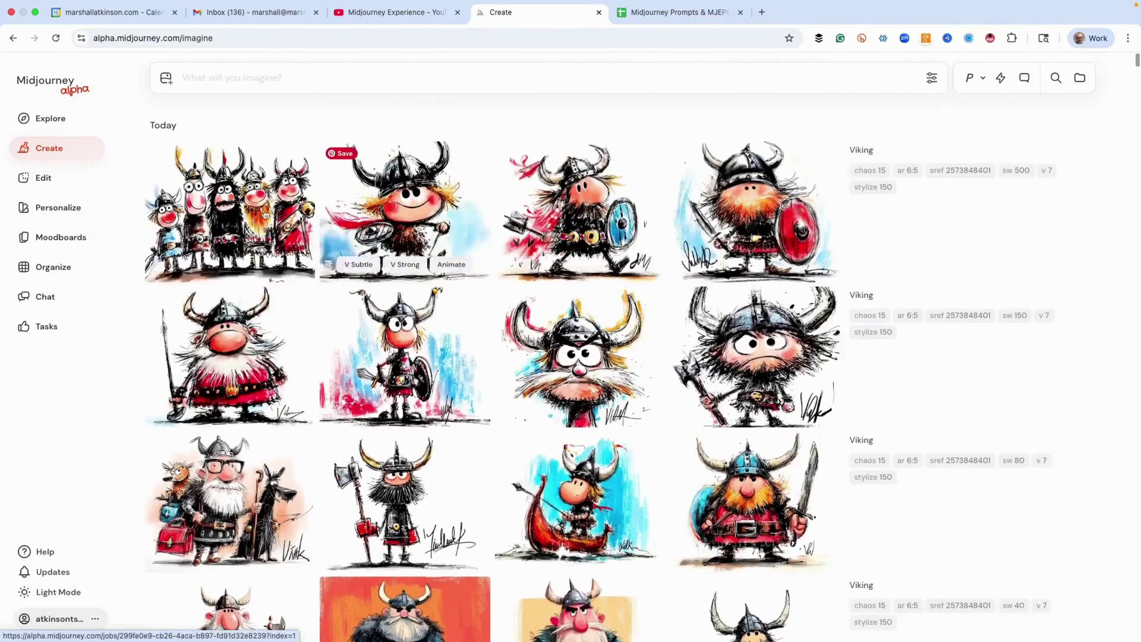
scroll(499, 217, "down", 4)
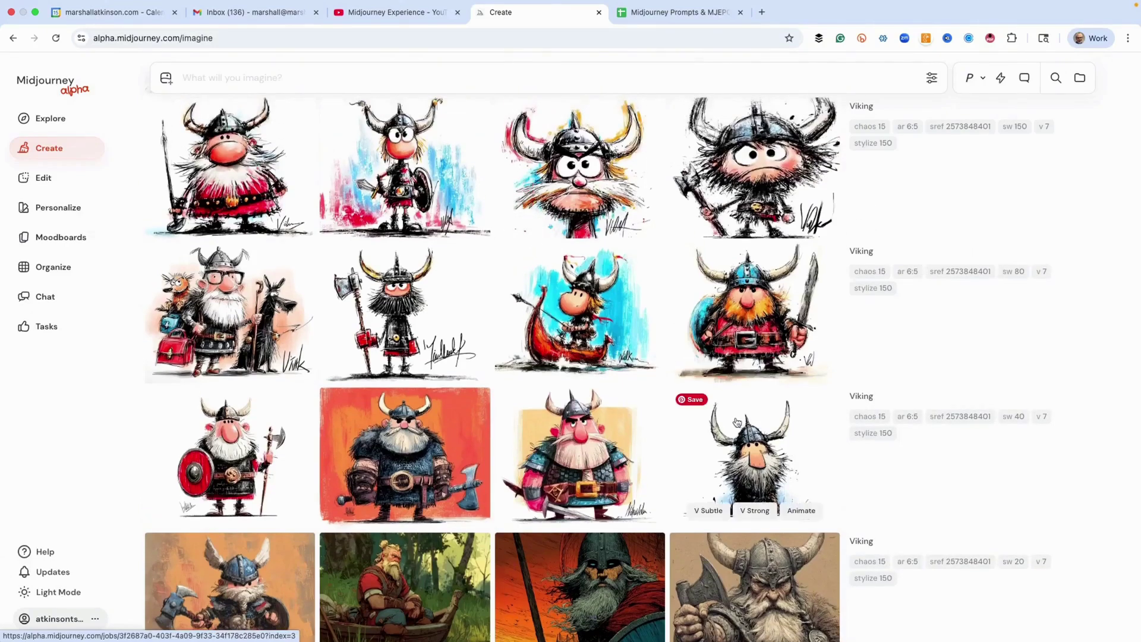
scroll(749, 410, "up", 1)
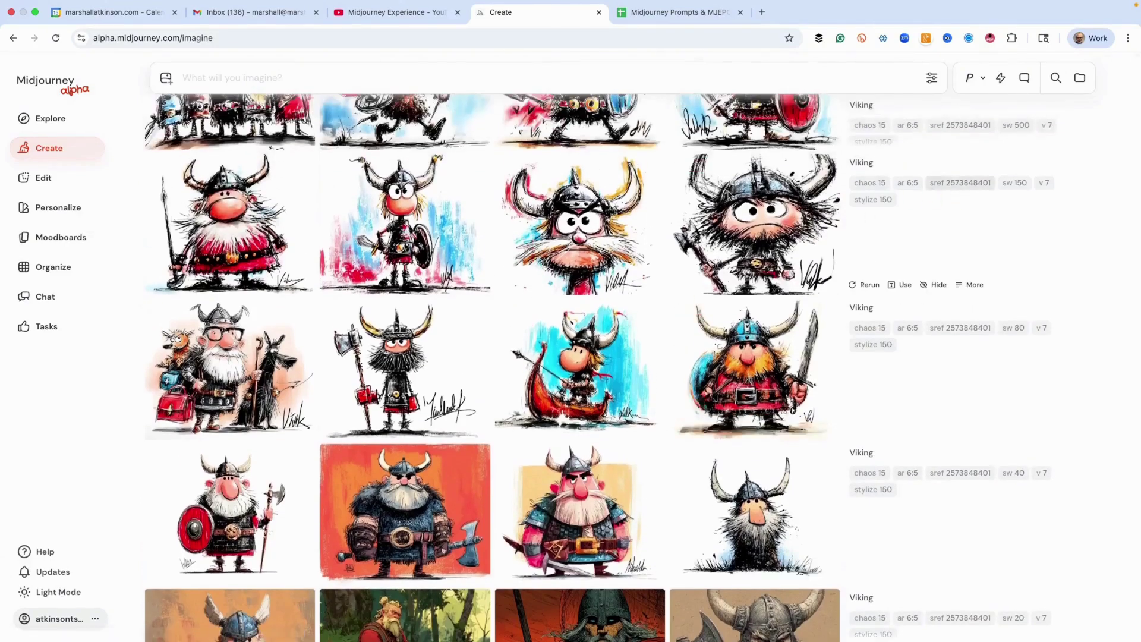
scroll(631, 239, "up", 2)
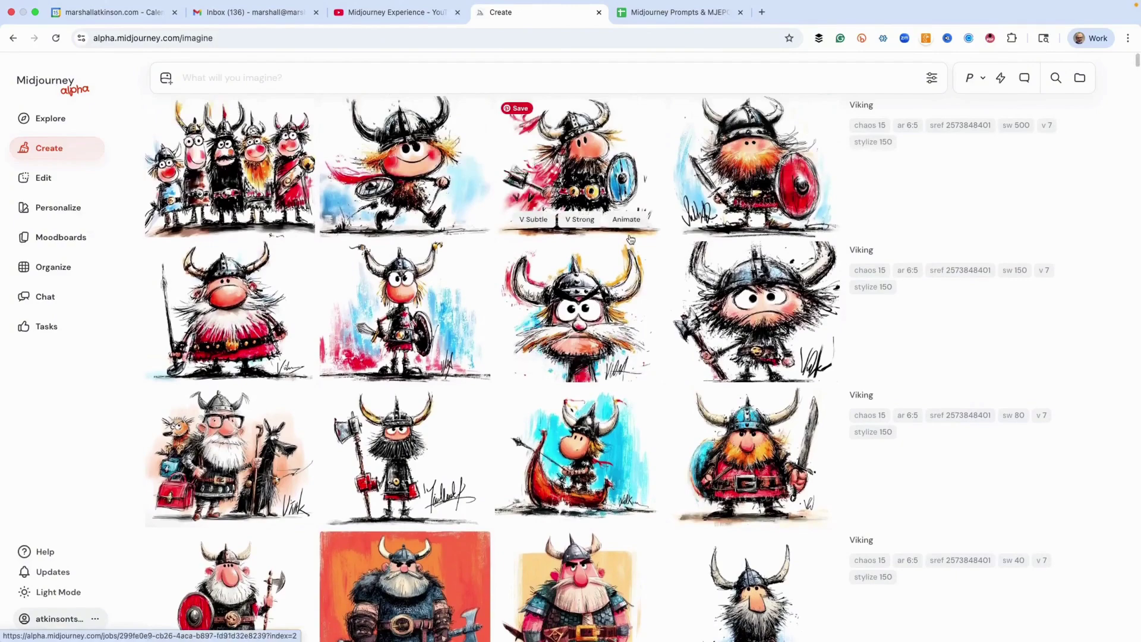
scroll(631, 239, "down", 3)
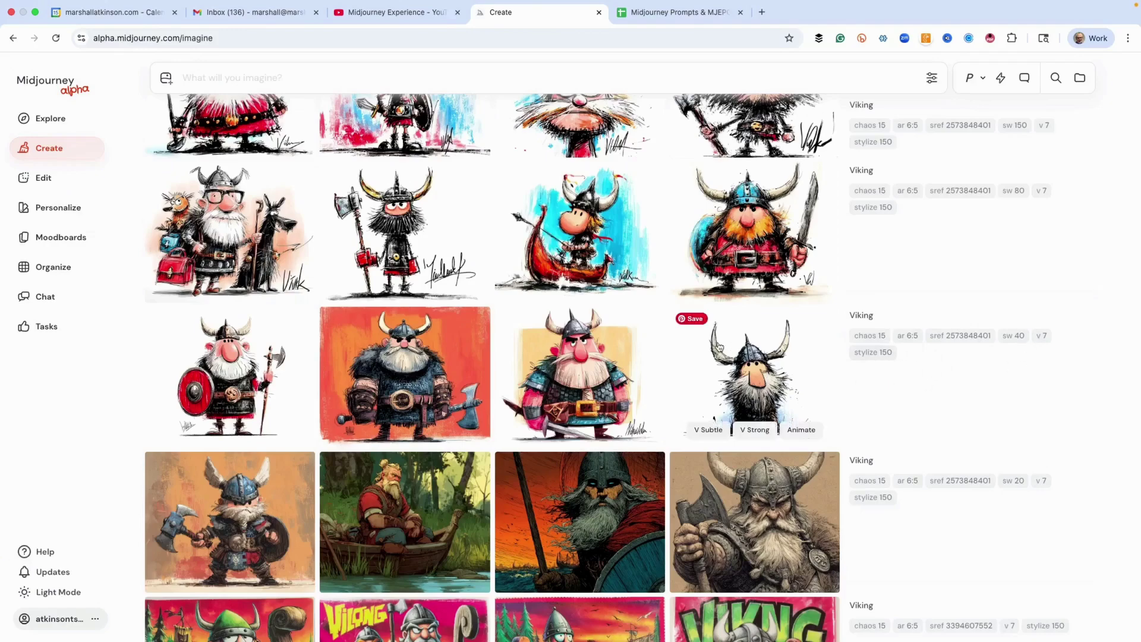
scroll(580, 359, "down", 2)
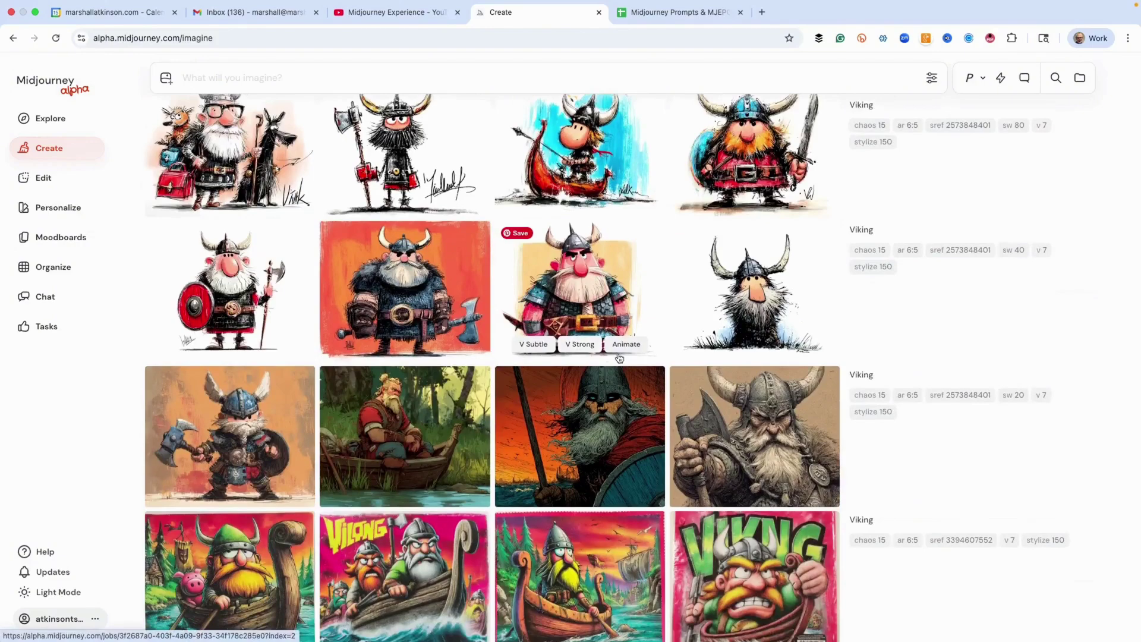
scroll(619, 357, "down", 2)
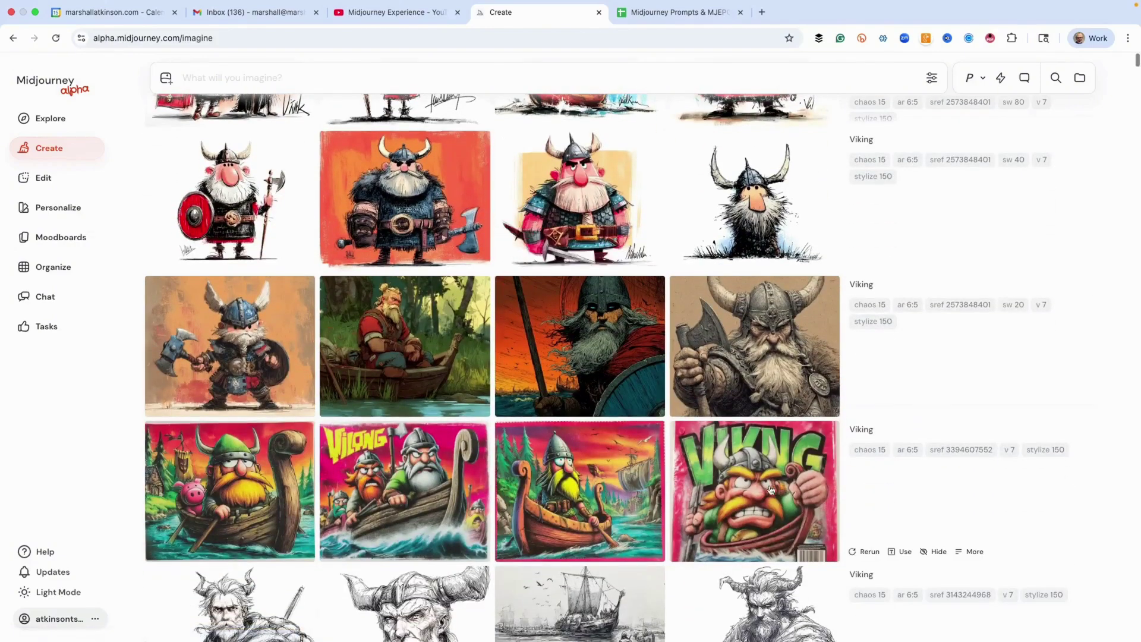
type("viking")
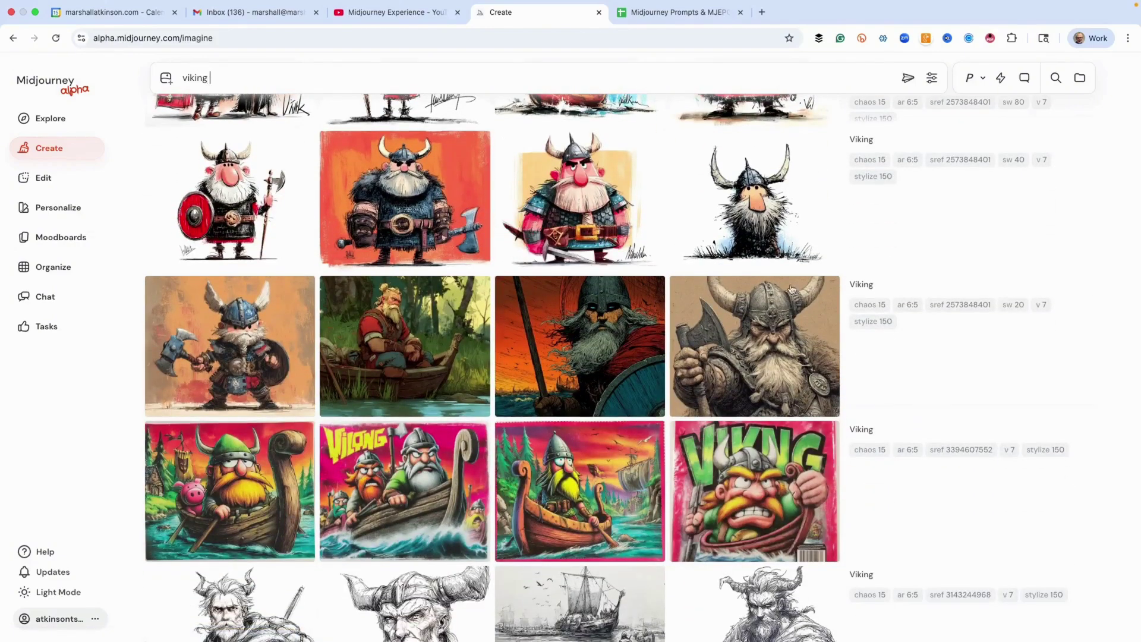
left_click(963, 451)
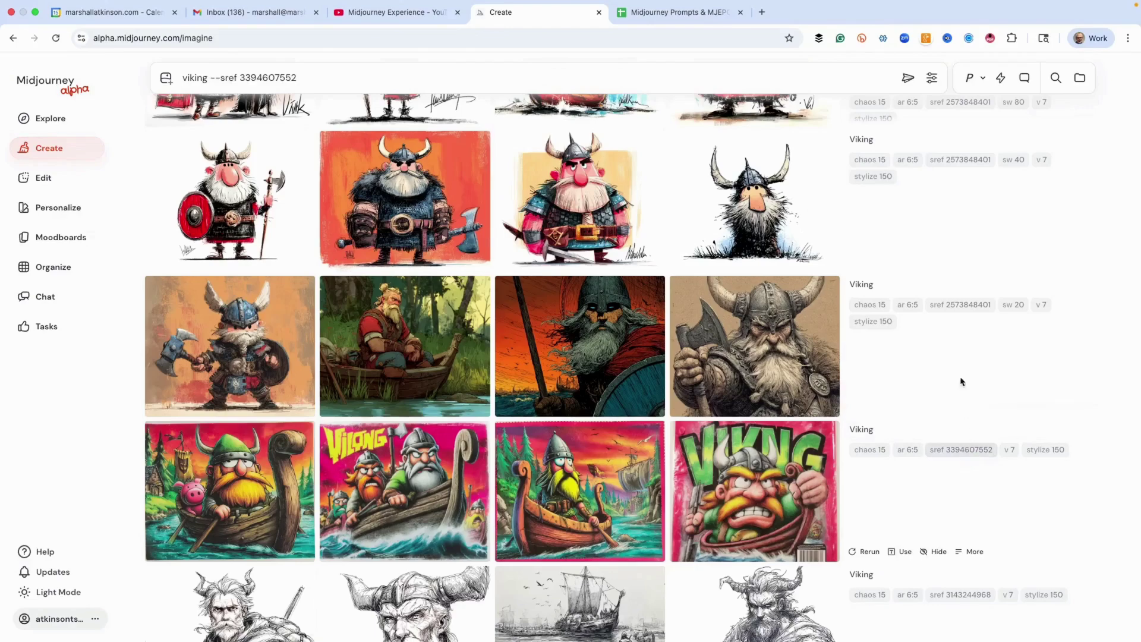
left_click(959, 305)
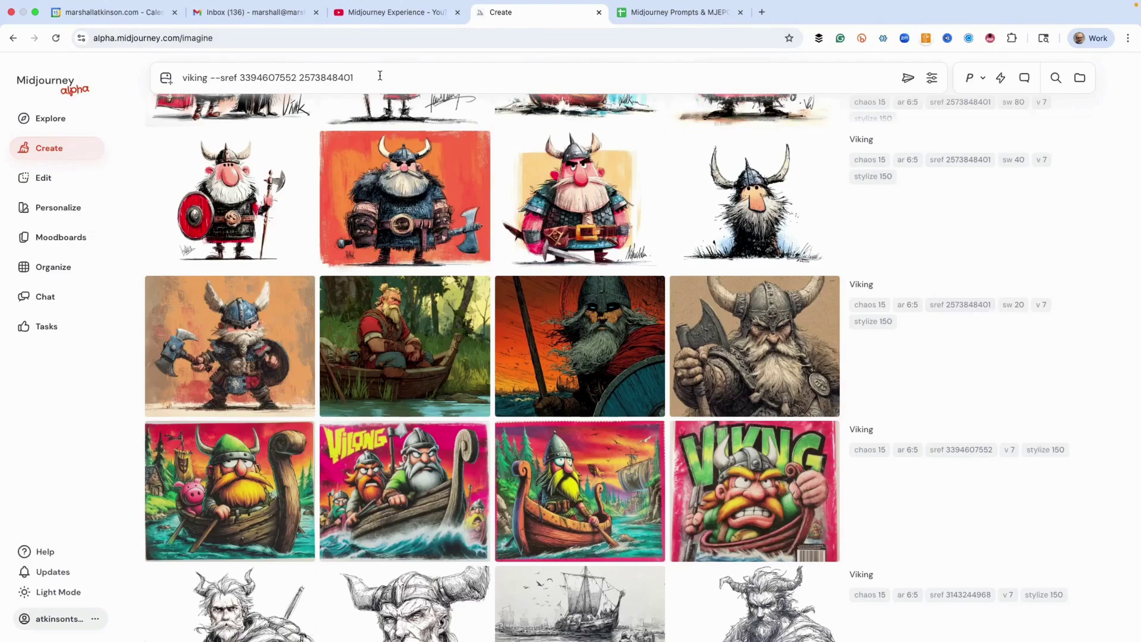
key("Return")
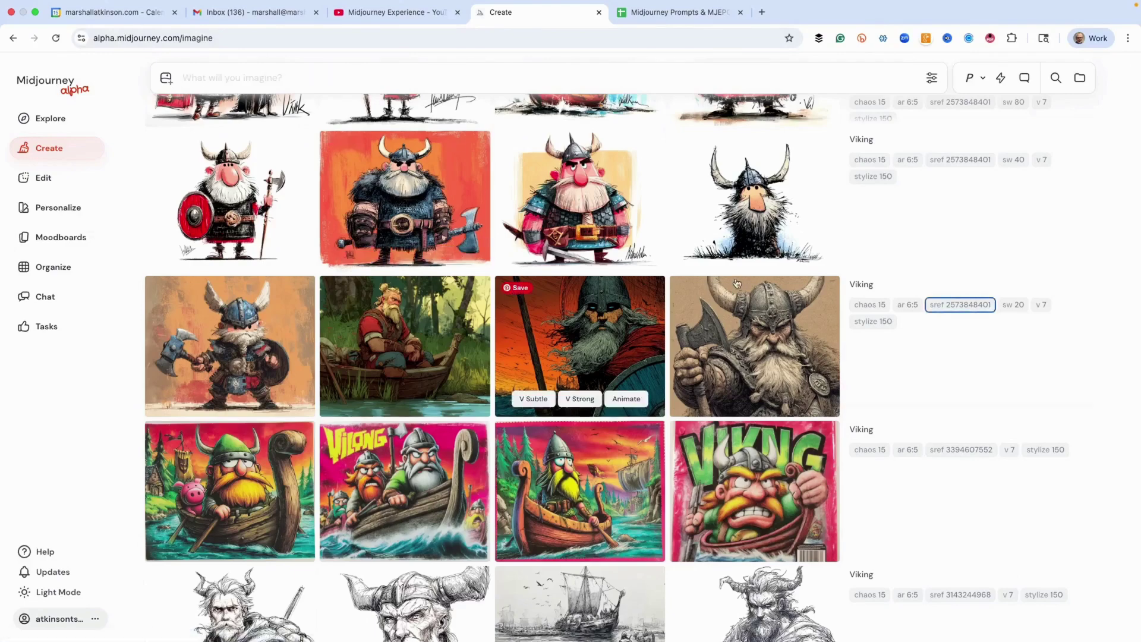
scroll(555, 221, "up", 7)
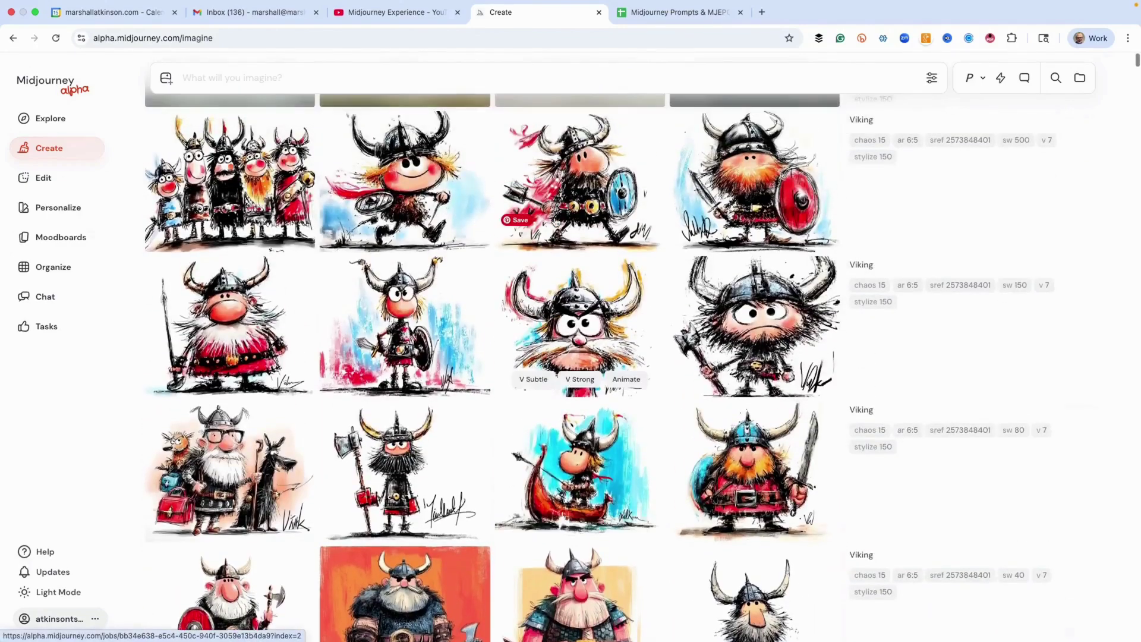
scroll(555, 221, "up", 3)
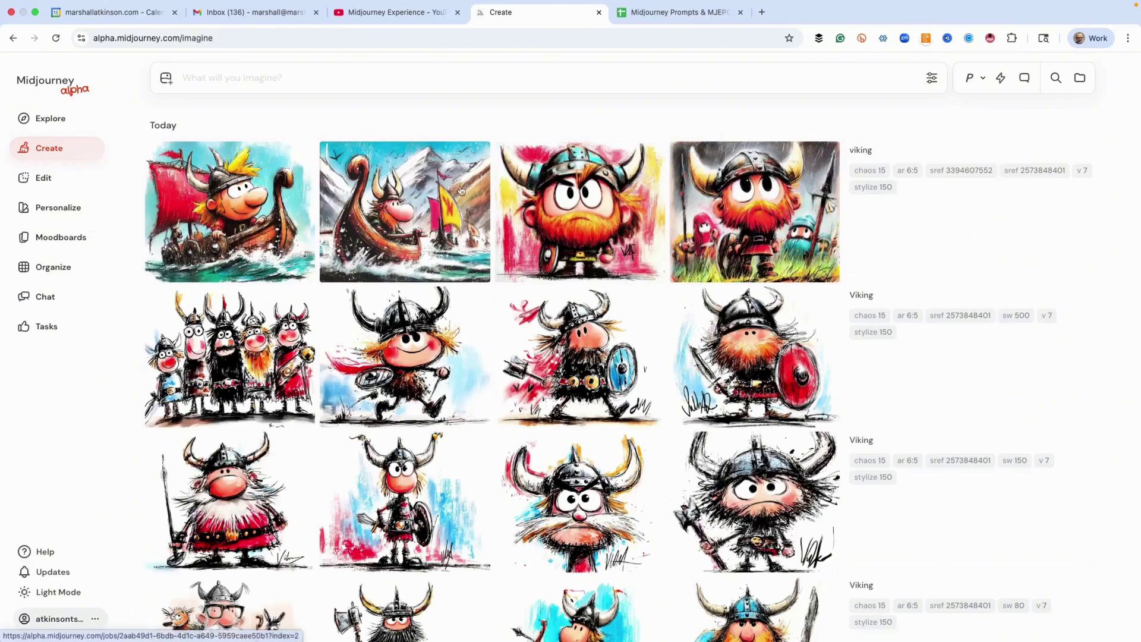
Reuse the fourth combined-style viking image's prompt with --sw 35 added and submit it.
left_click(765, 222)
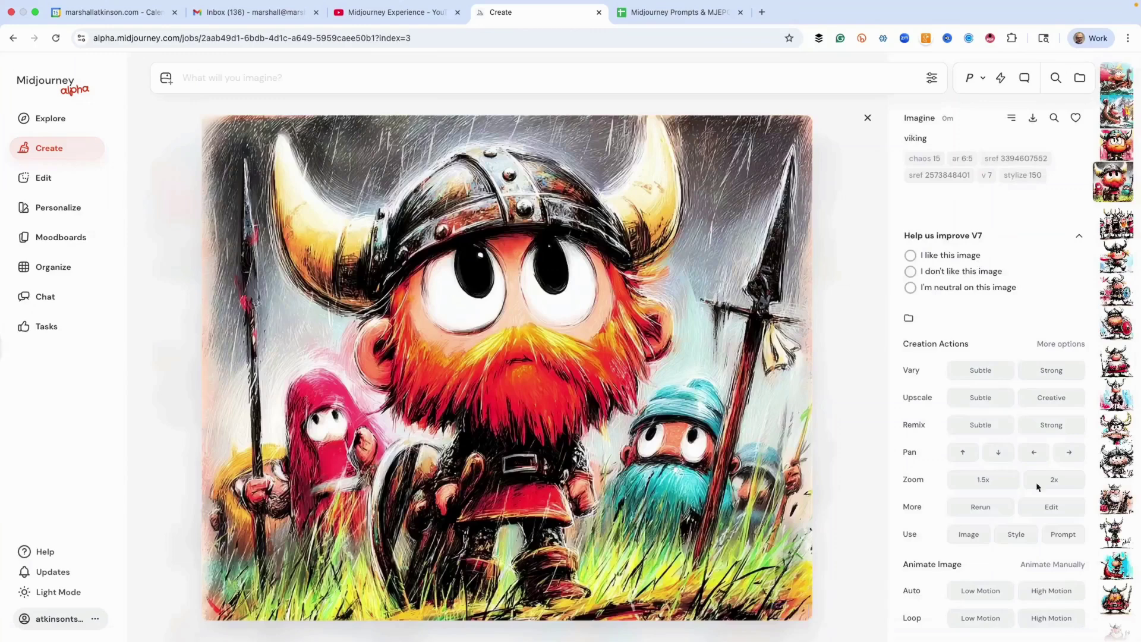
left_click(1061, 534)
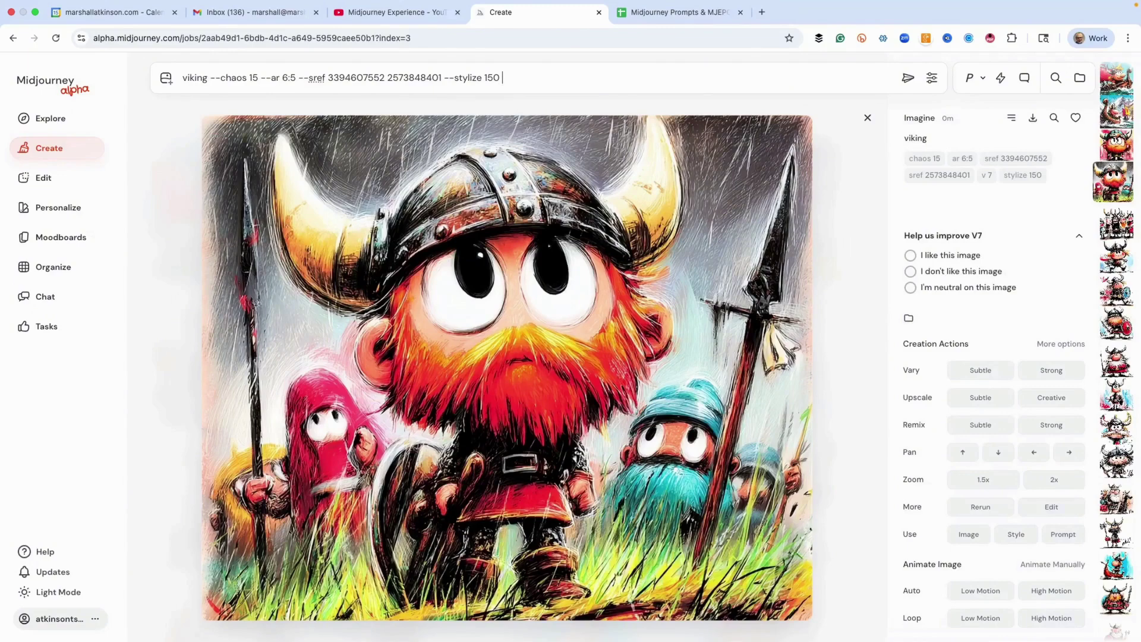
type("--sww35")
key("Return")
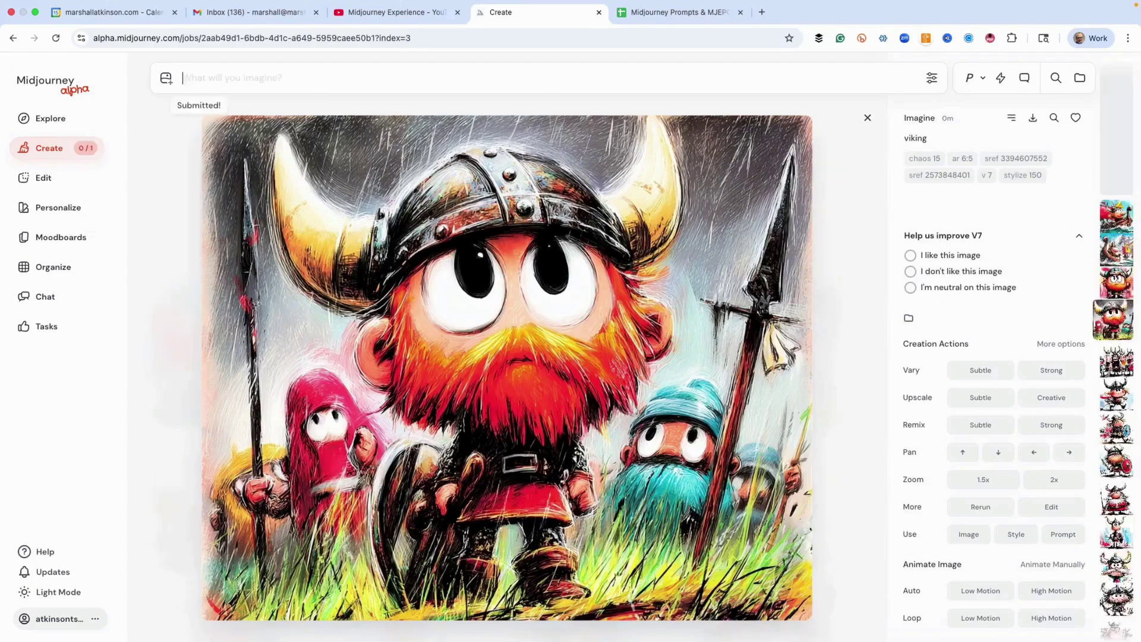
Inspect the new style-weight 35 viking image, then return to the Explore style gallery.
left_click(60, 151)
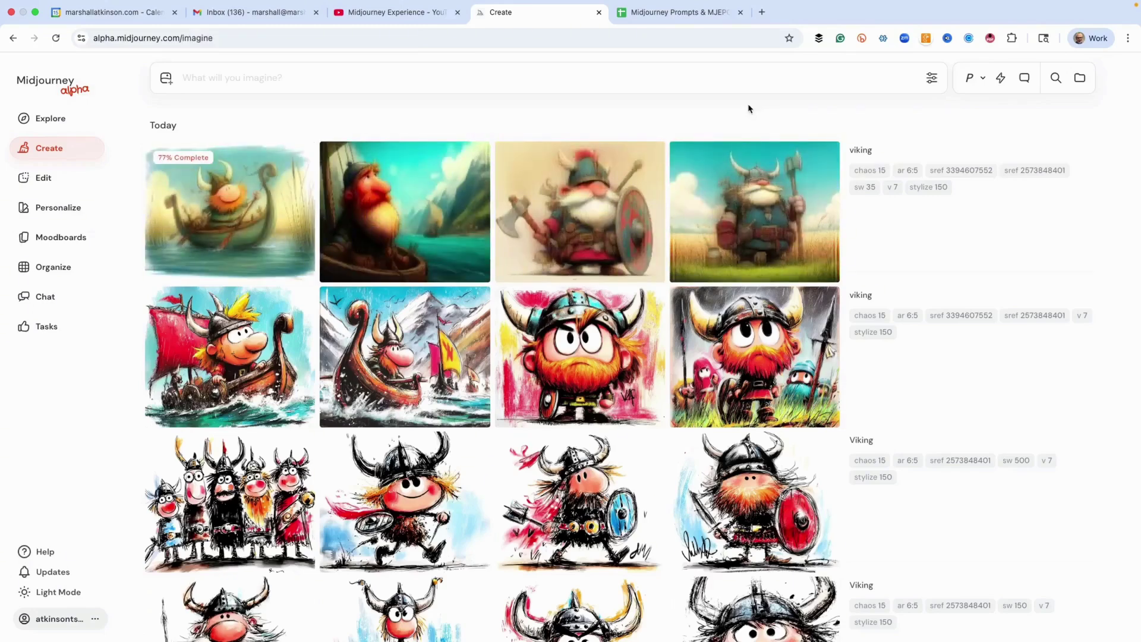
left_click(773, 189)
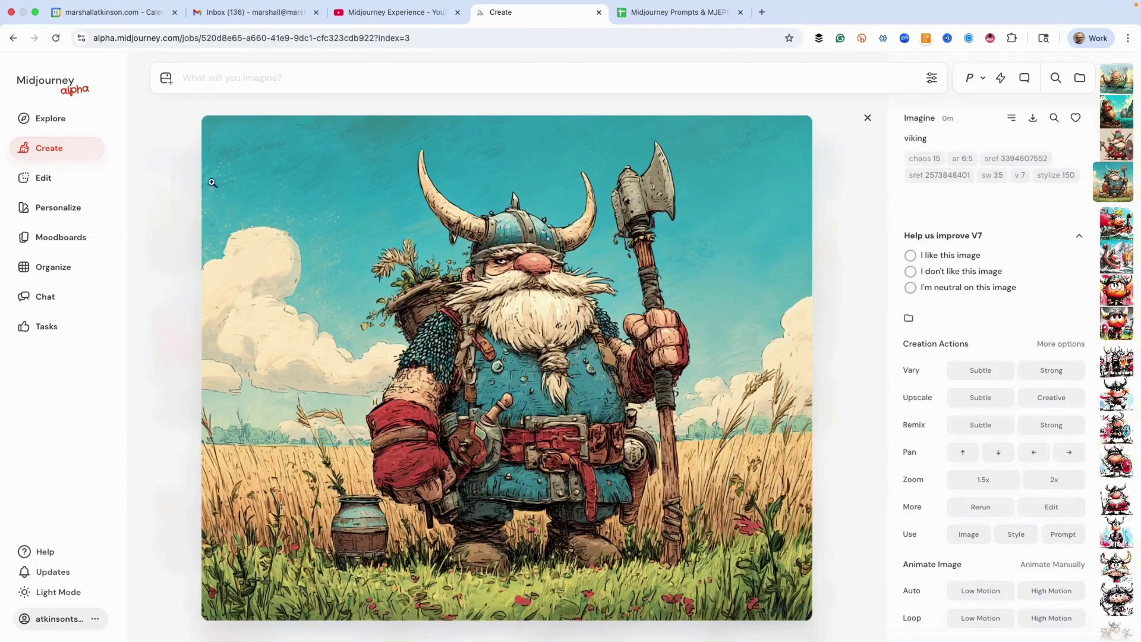
left_click(47, 122)
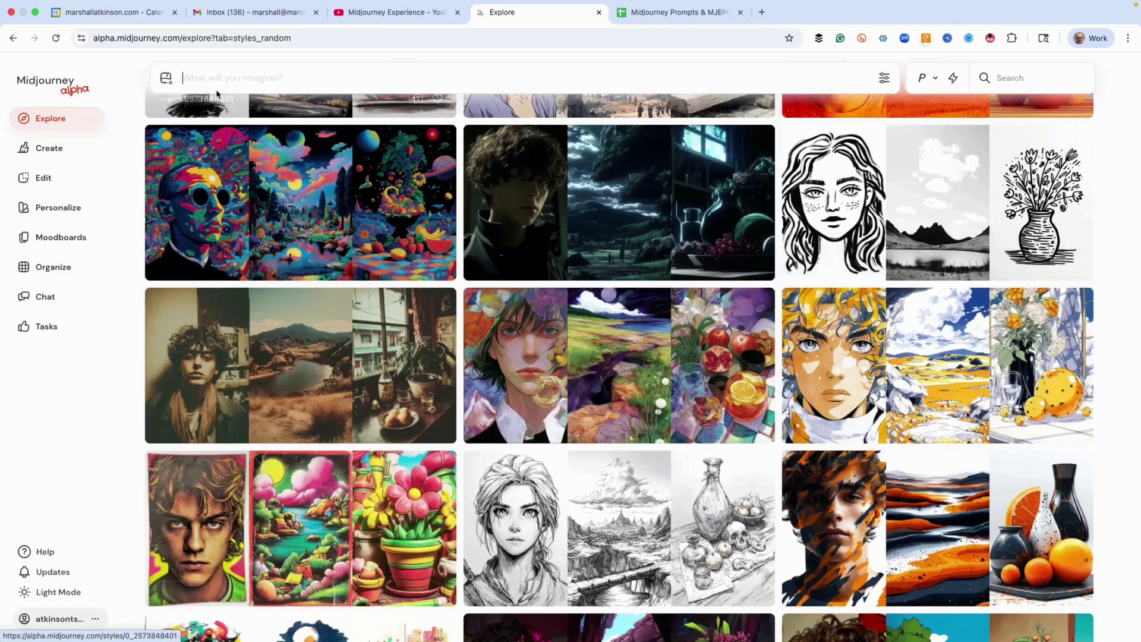
type("chees")
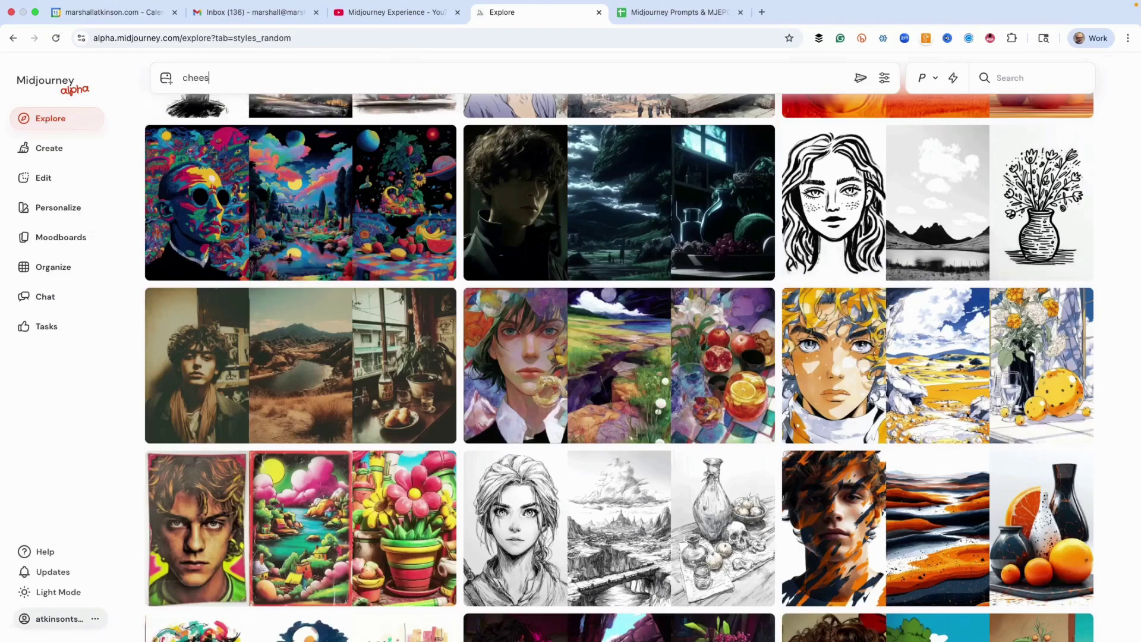
type("eburger")
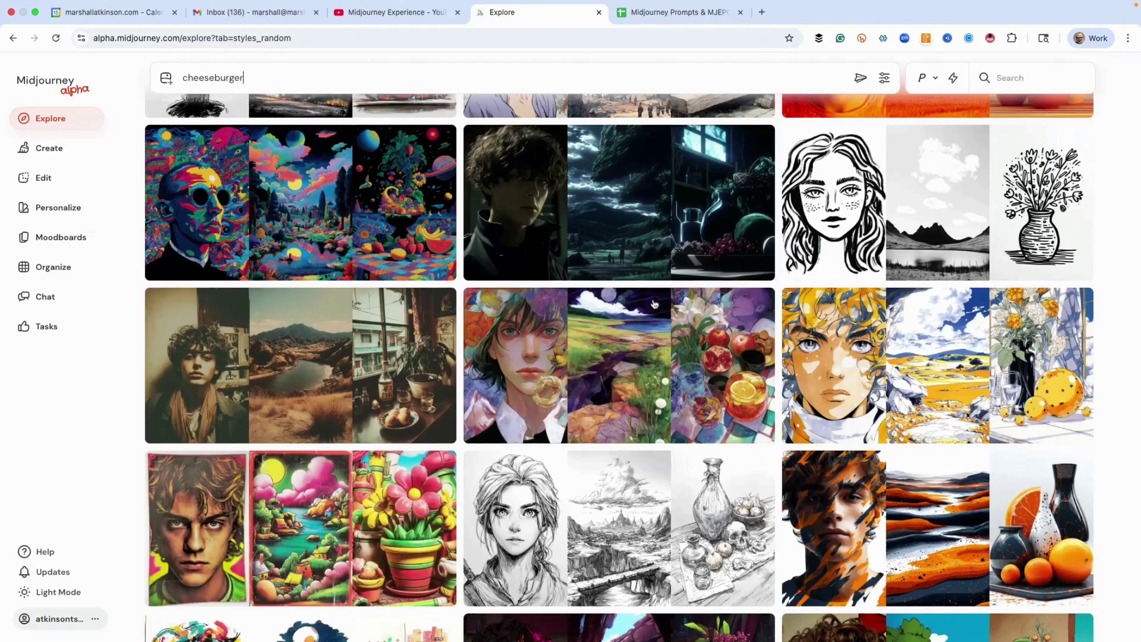
scroll(689, 312, "down", 10)
scroll(690, 311, "down", 3)
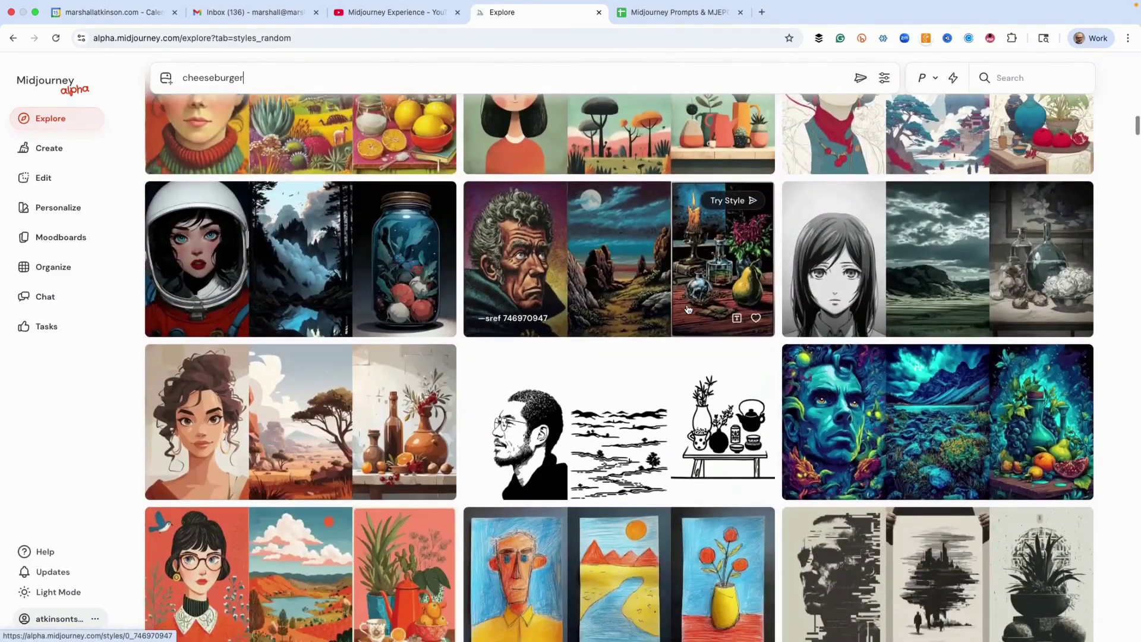
scroll(516, 310, "down", 4)
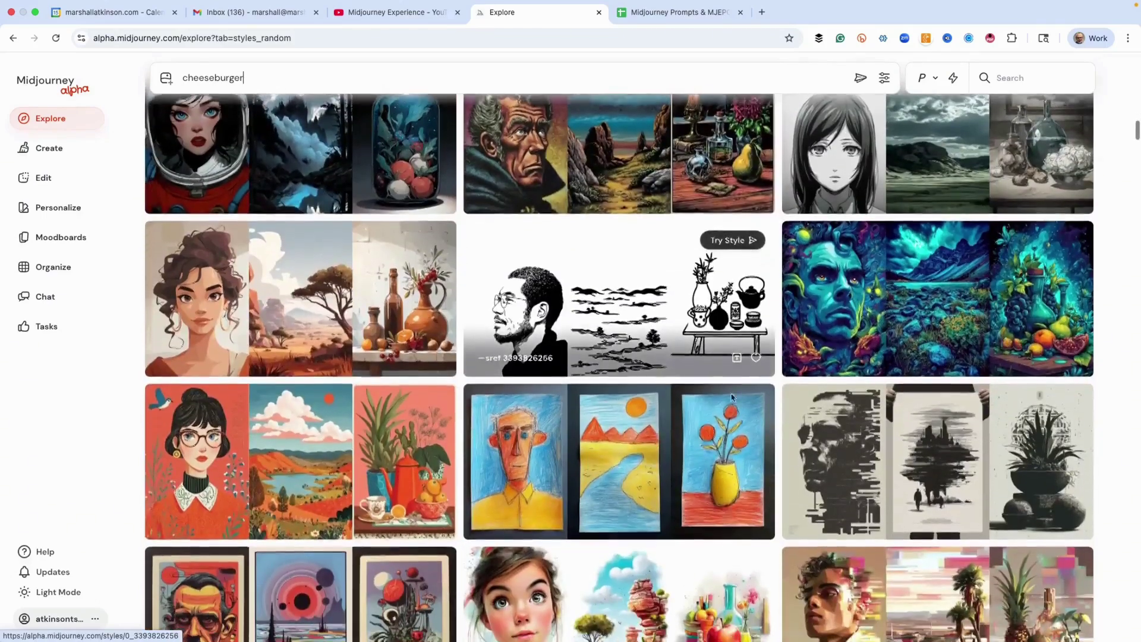
left_click(730, 397)
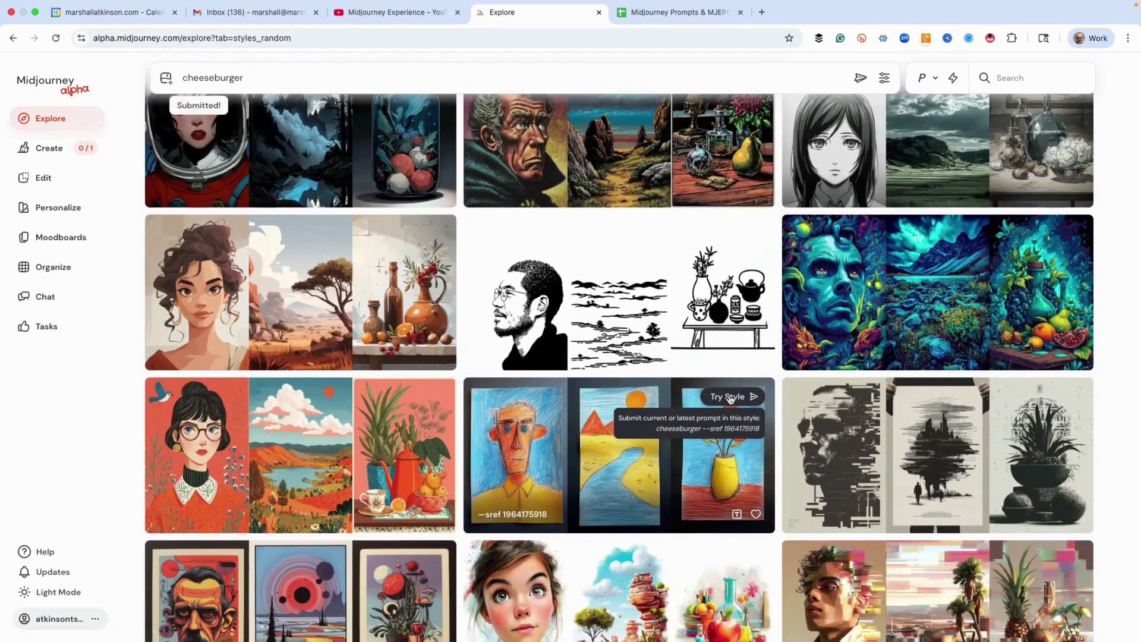
scroll(725, 398, "down", 8)
scroll(722, 398, "down", 3)
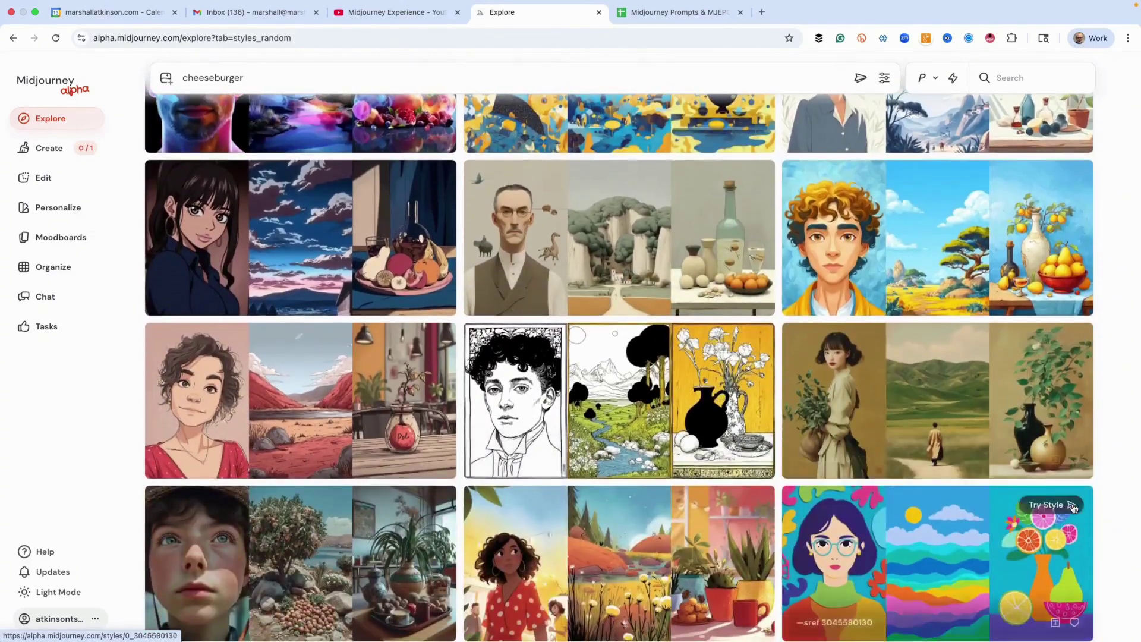
left_click(1059, 508)
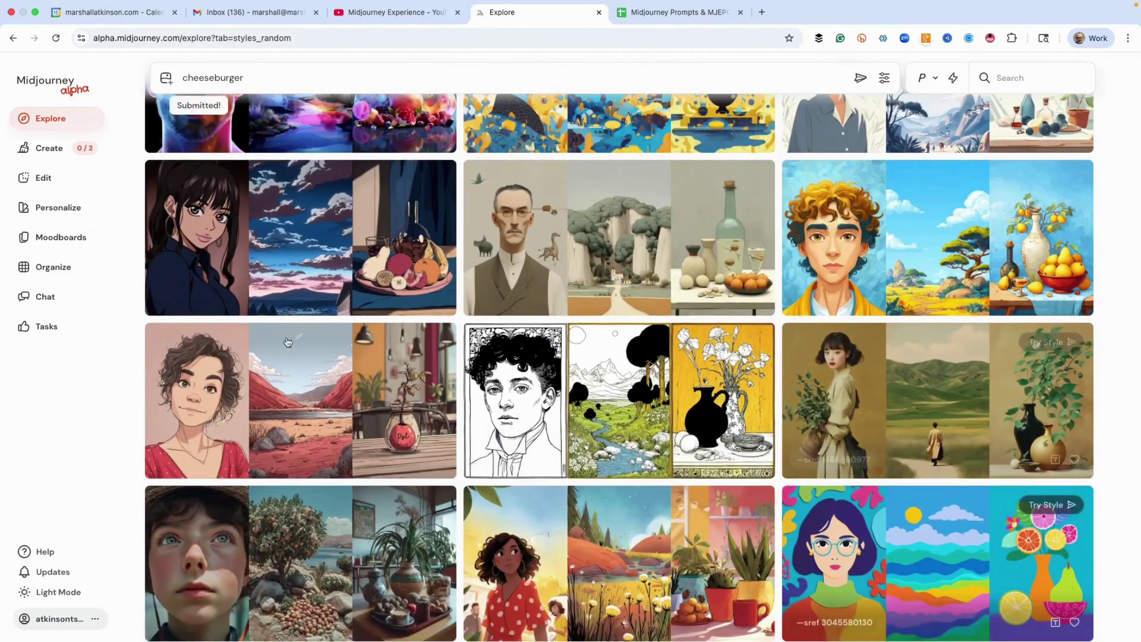
left_click(49, 152)
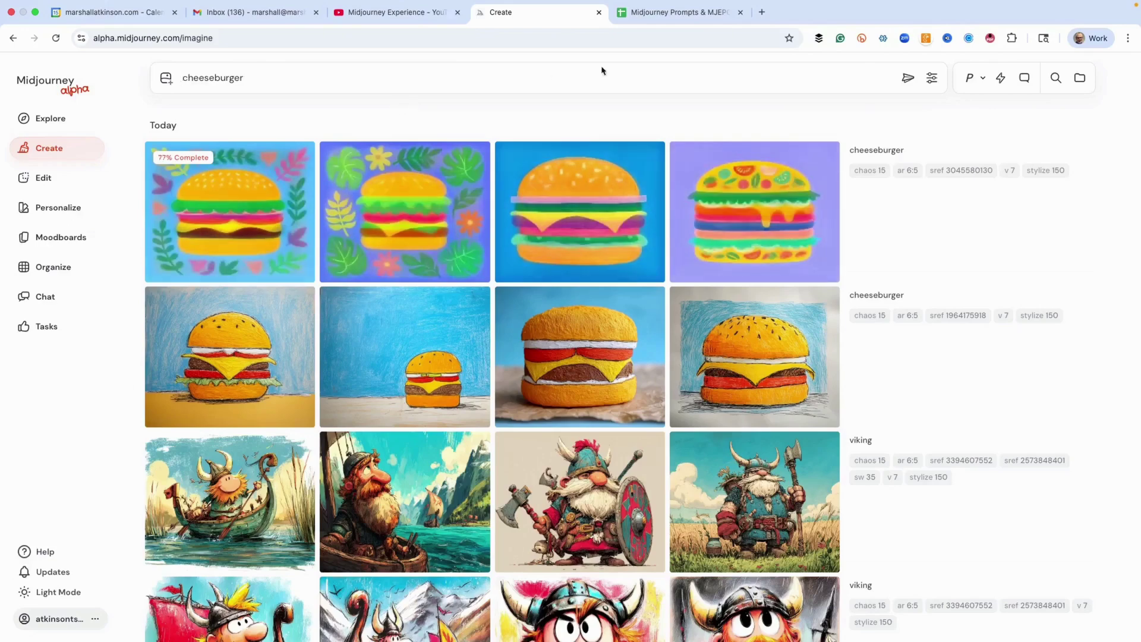
left_click(646, 13)
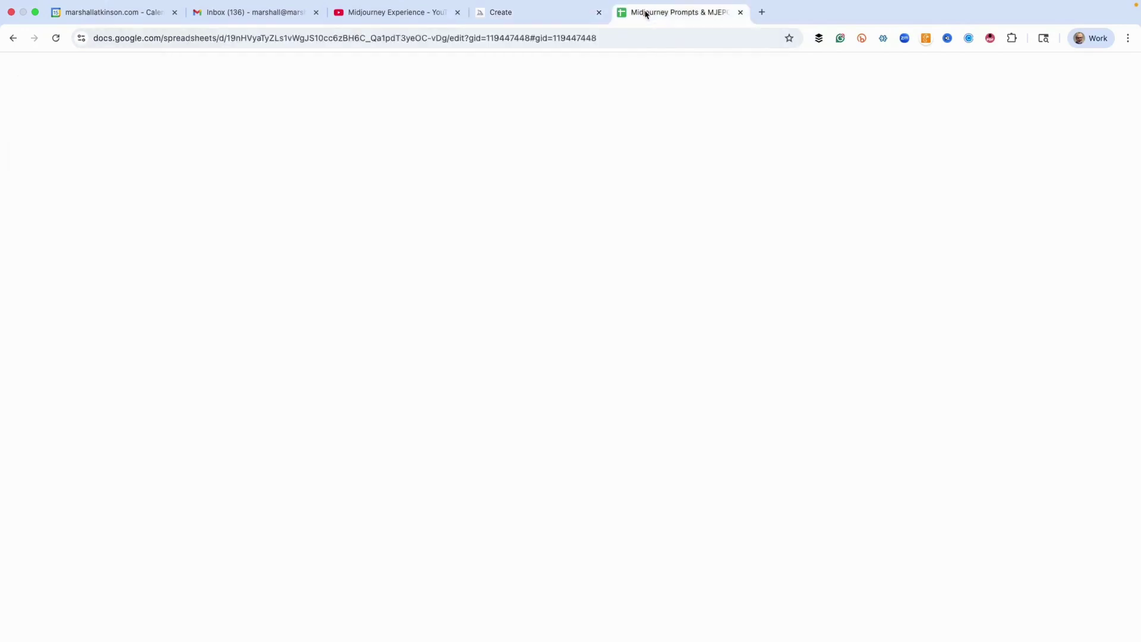
scroll(285, 255, "up", 10)
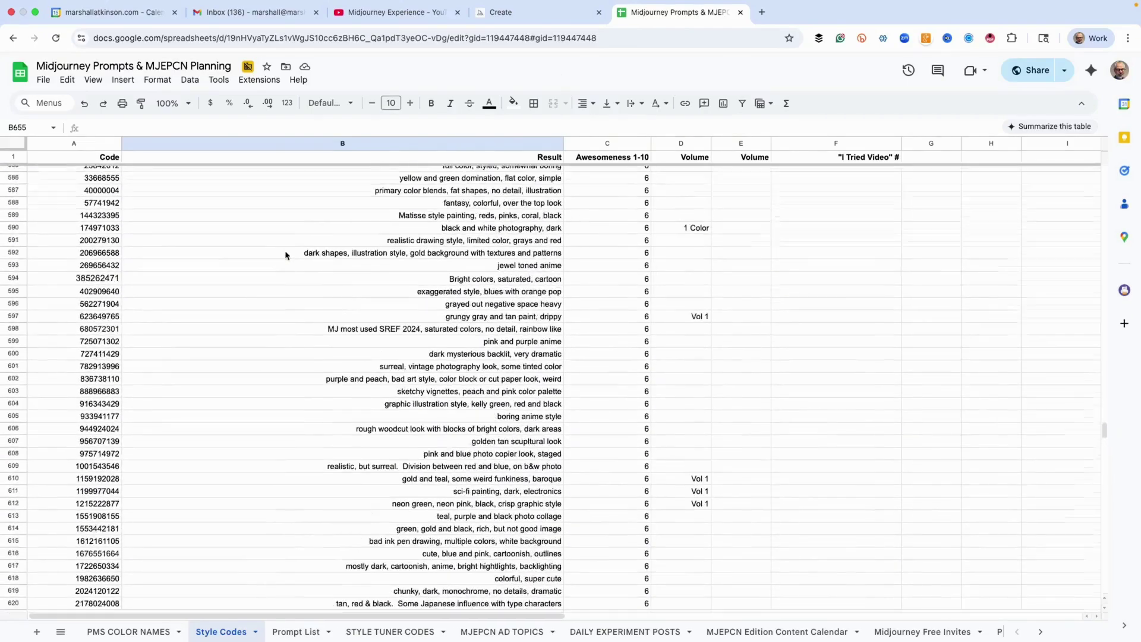
scroll(285, 256, "up", 1)
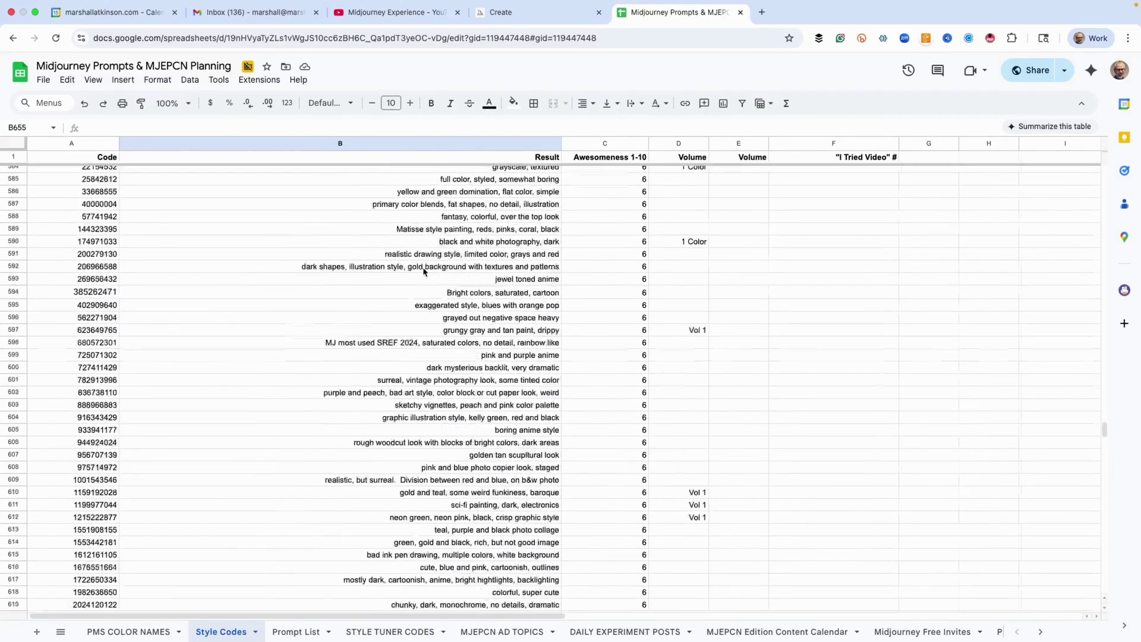
scroll(423, 270, "down", 8)
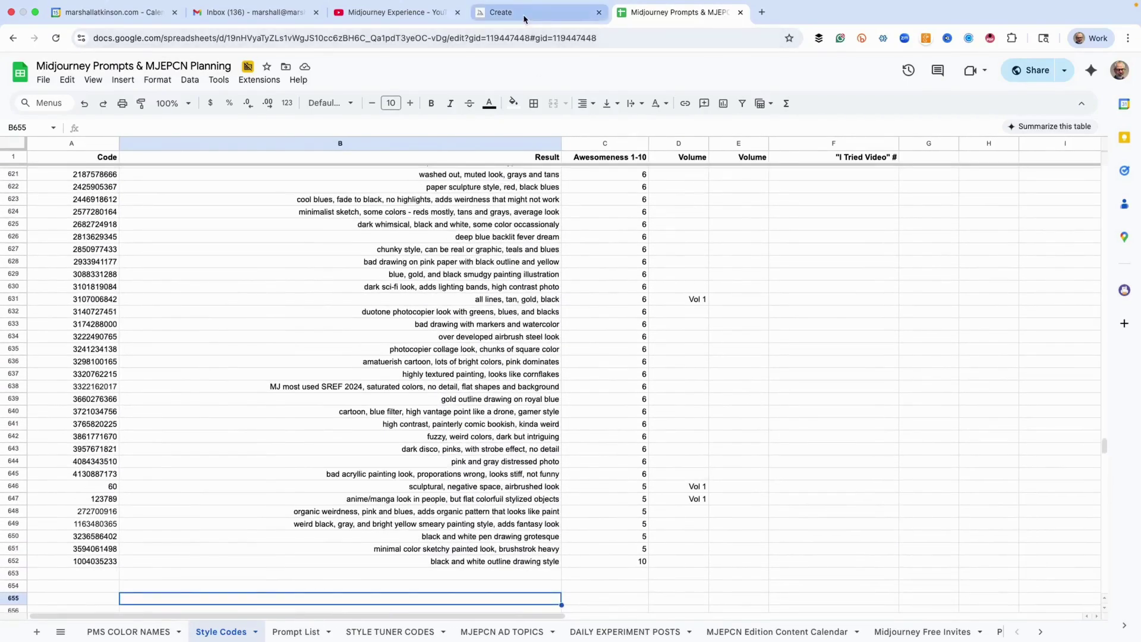
left_click(525, 14)
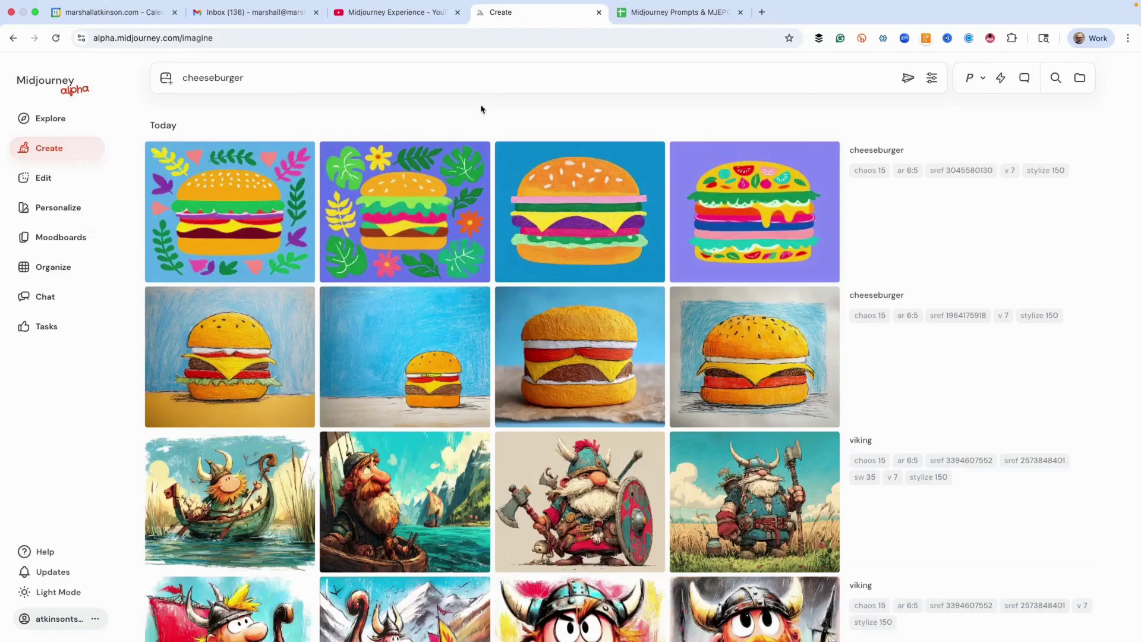